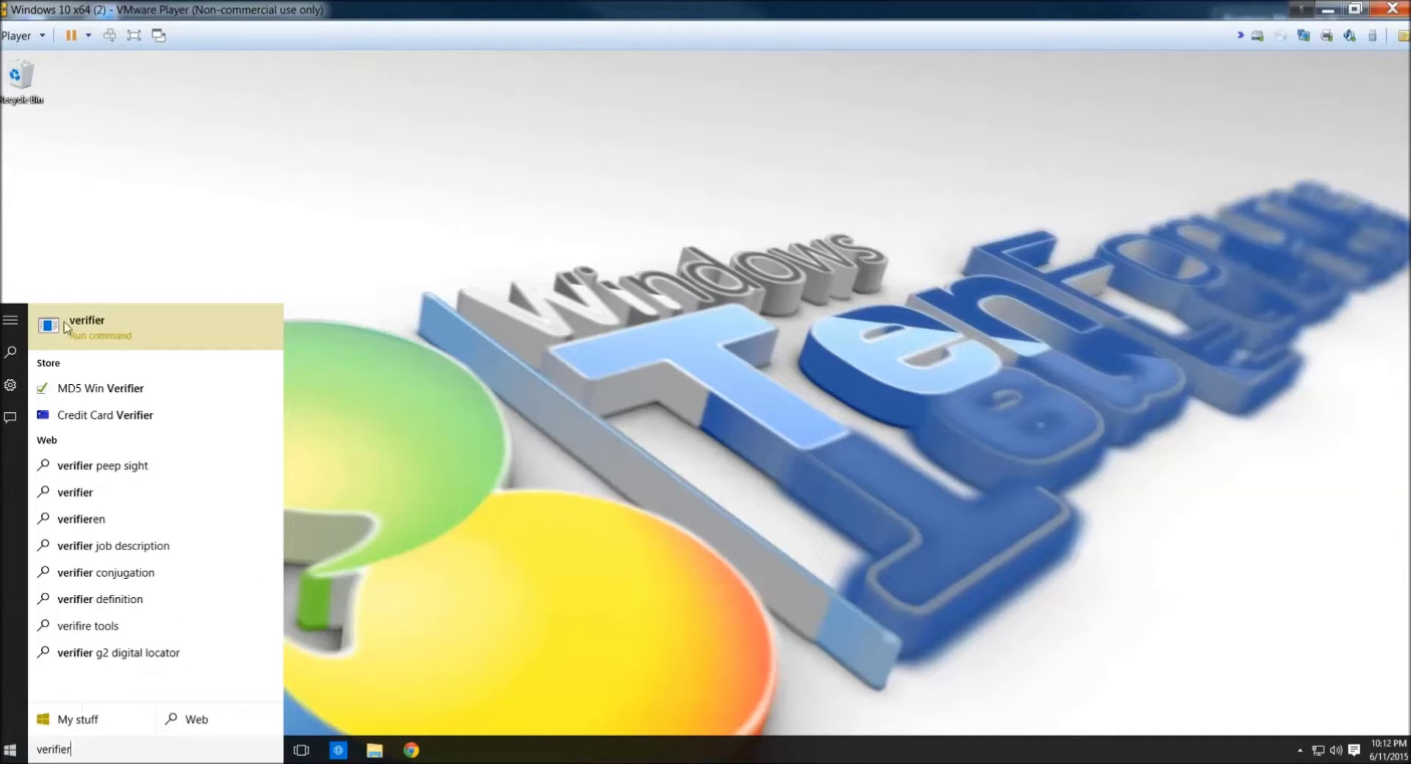
Launch verifier from the search results, approve the UAC prompt, then cancel Driver Verifier Manager
left_click(85, 334)
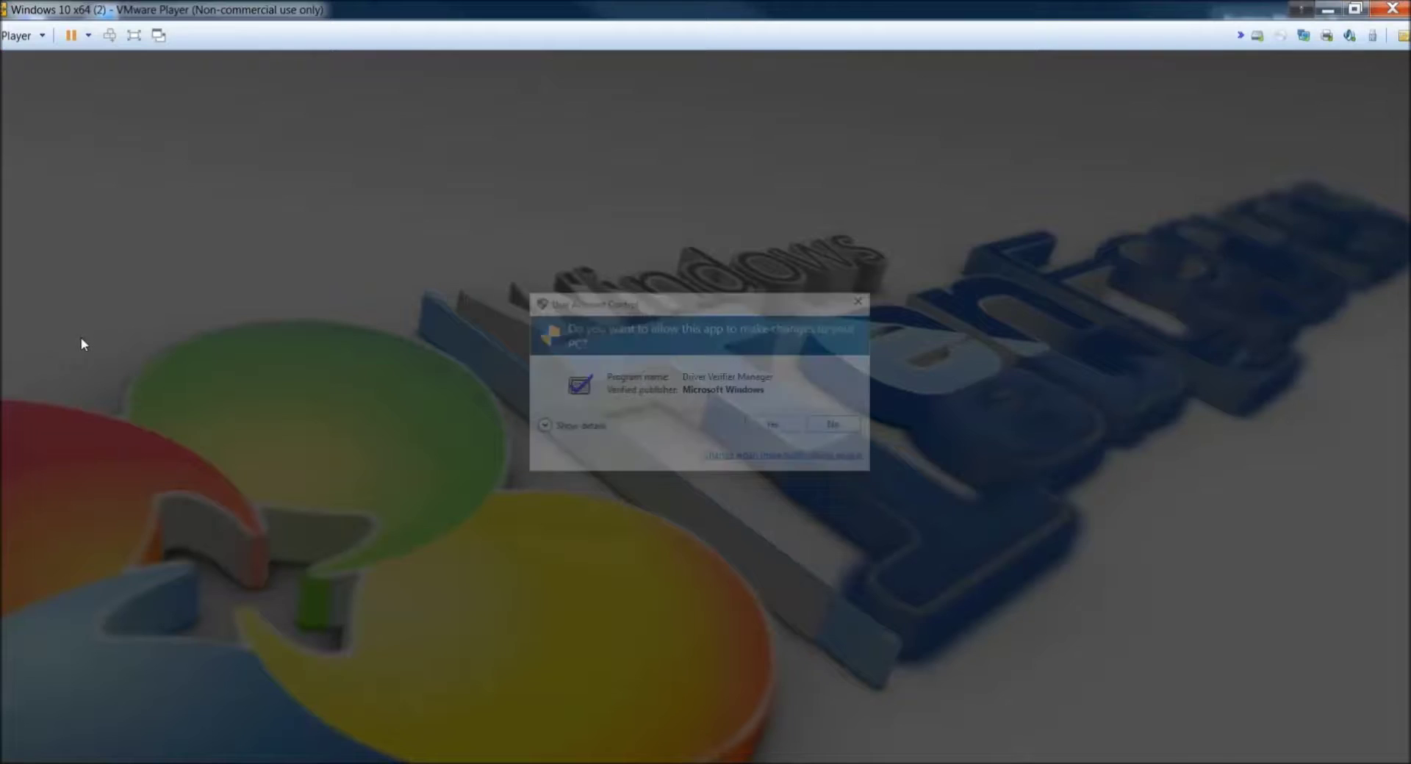
left_click(770, 424)
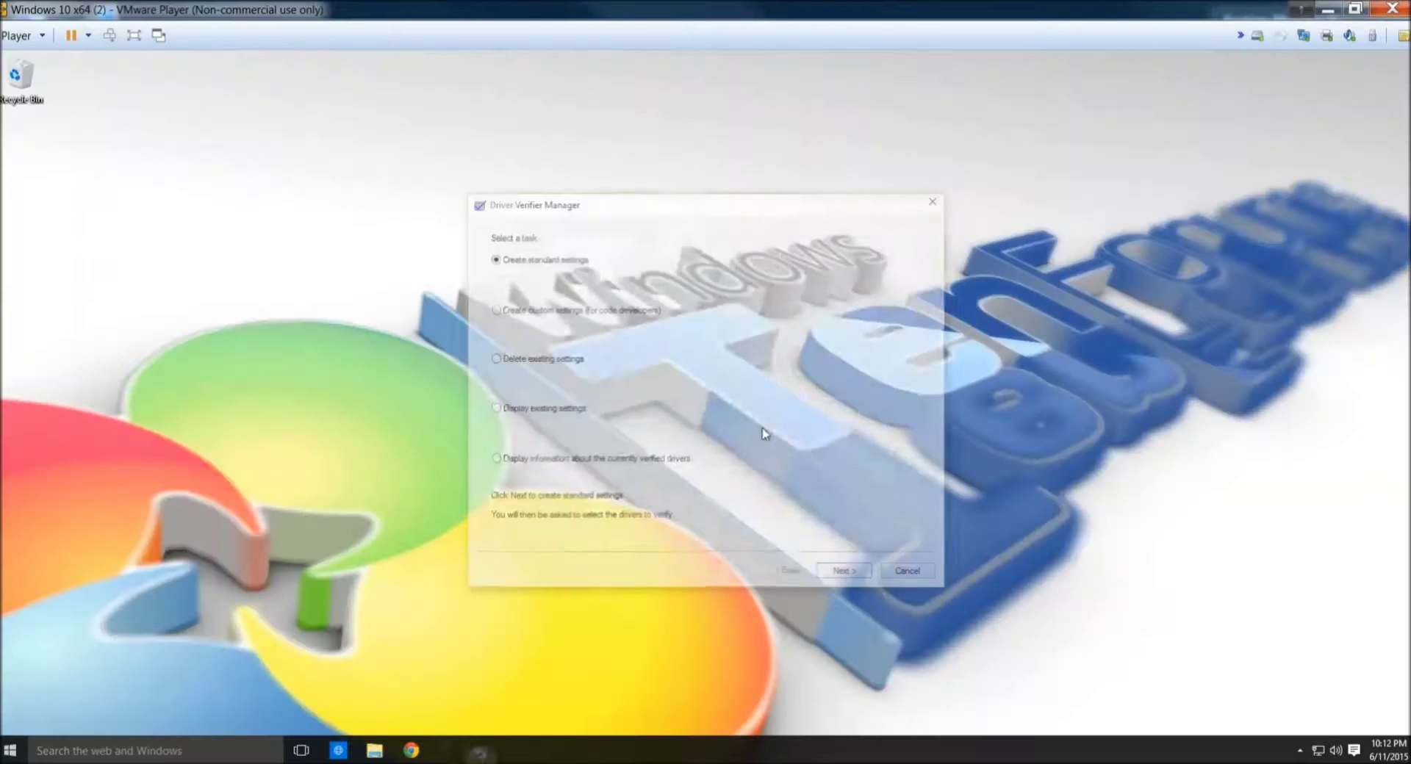
left_click(908, 568)
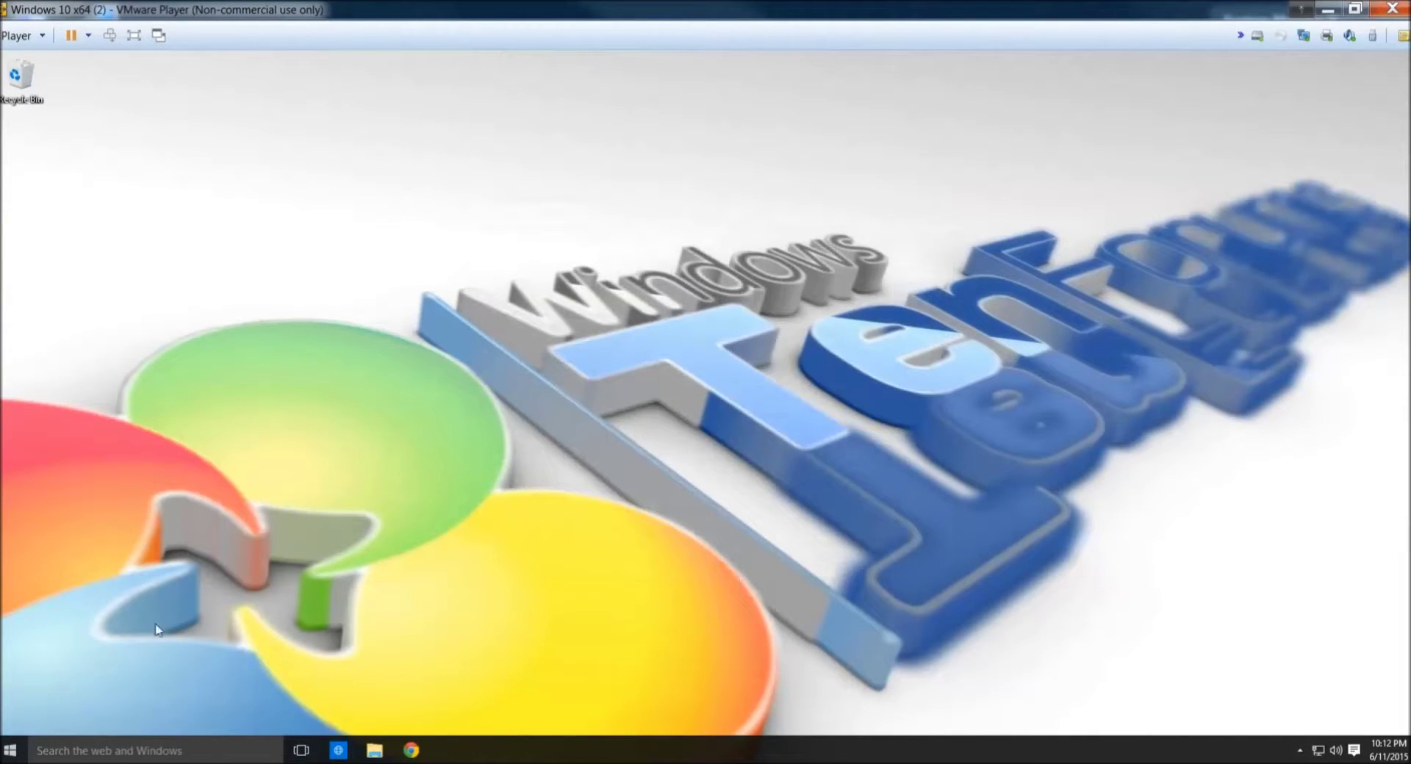
Open Task Manager from the Win+X menu, cancel Run new task, and close Task Manager
right_click(11, 752)
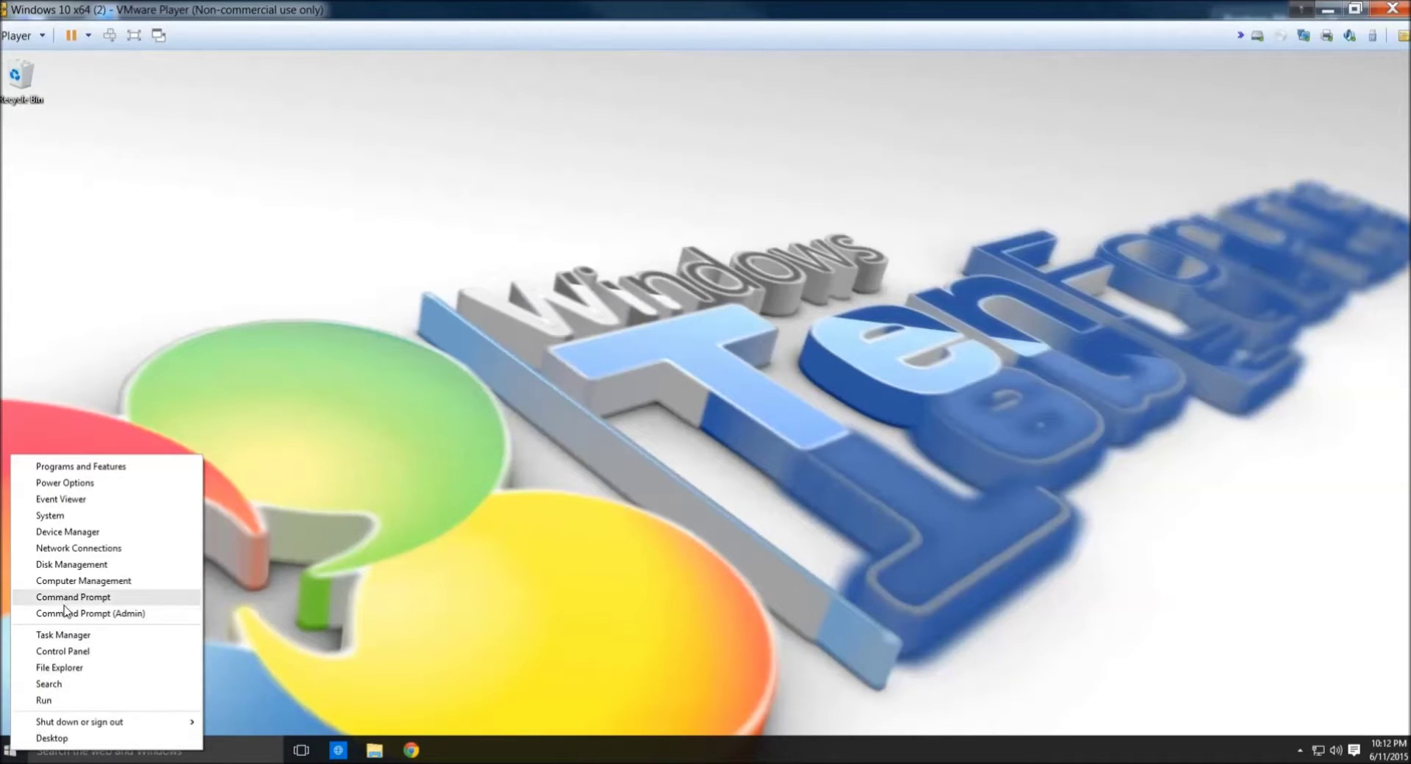
left_click(66, 637)
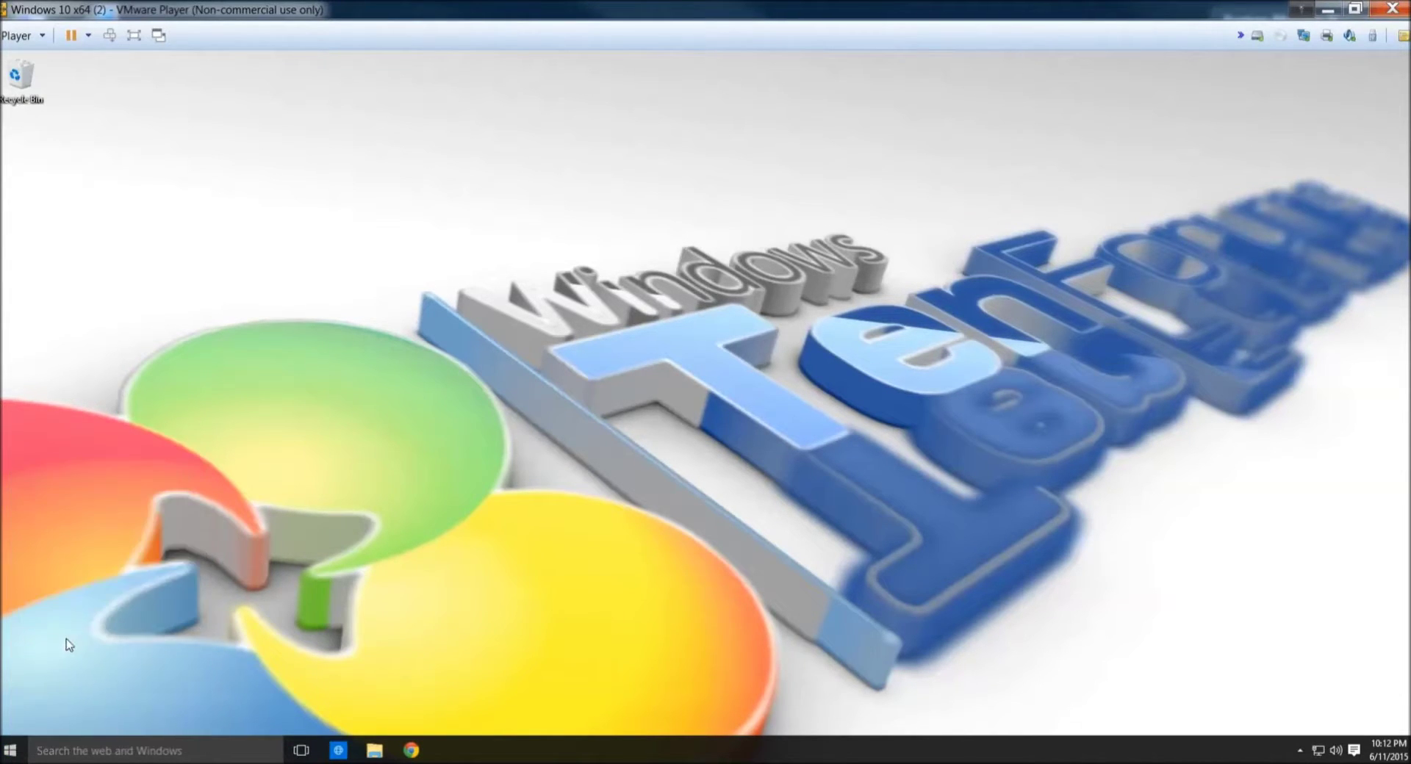
left_click(146, 216)
left_click(176, 232)
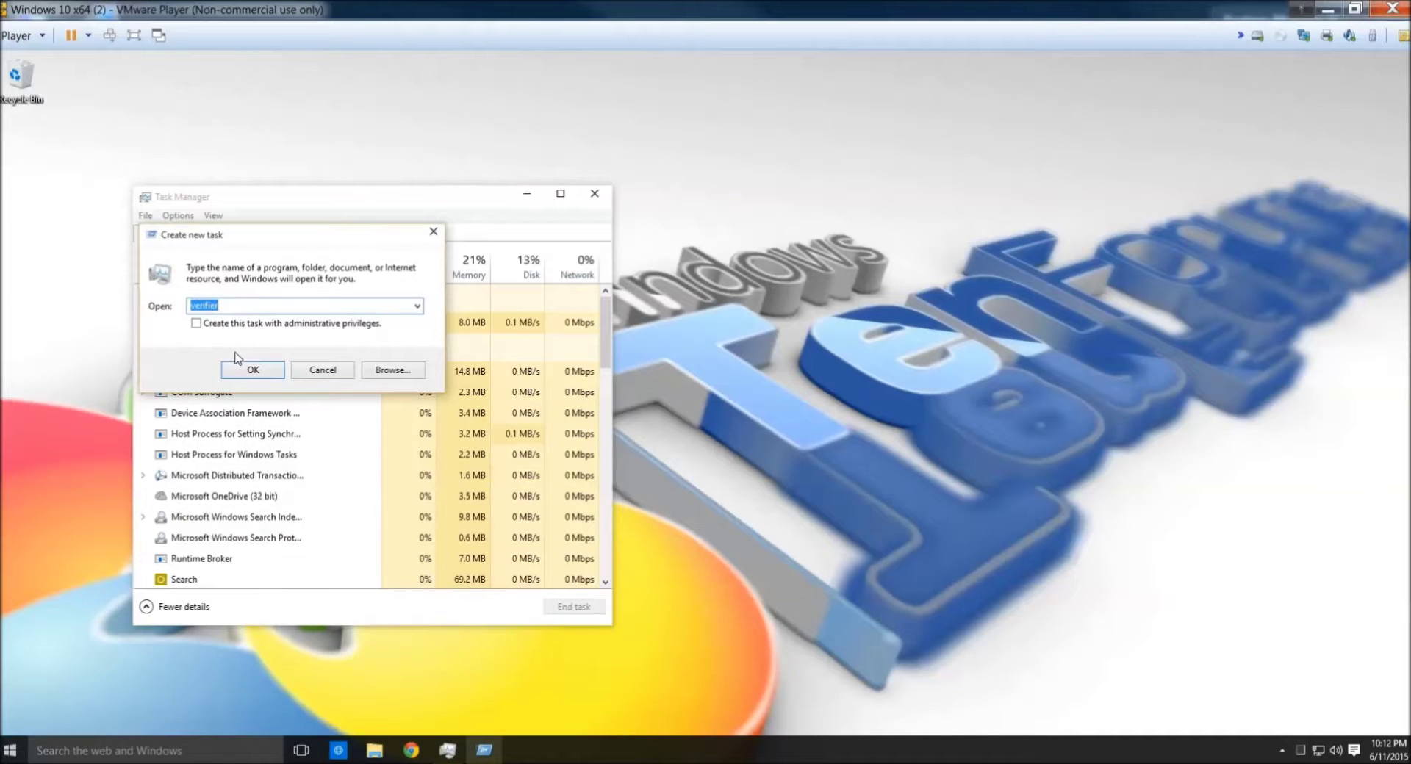
left_click(344, 372)
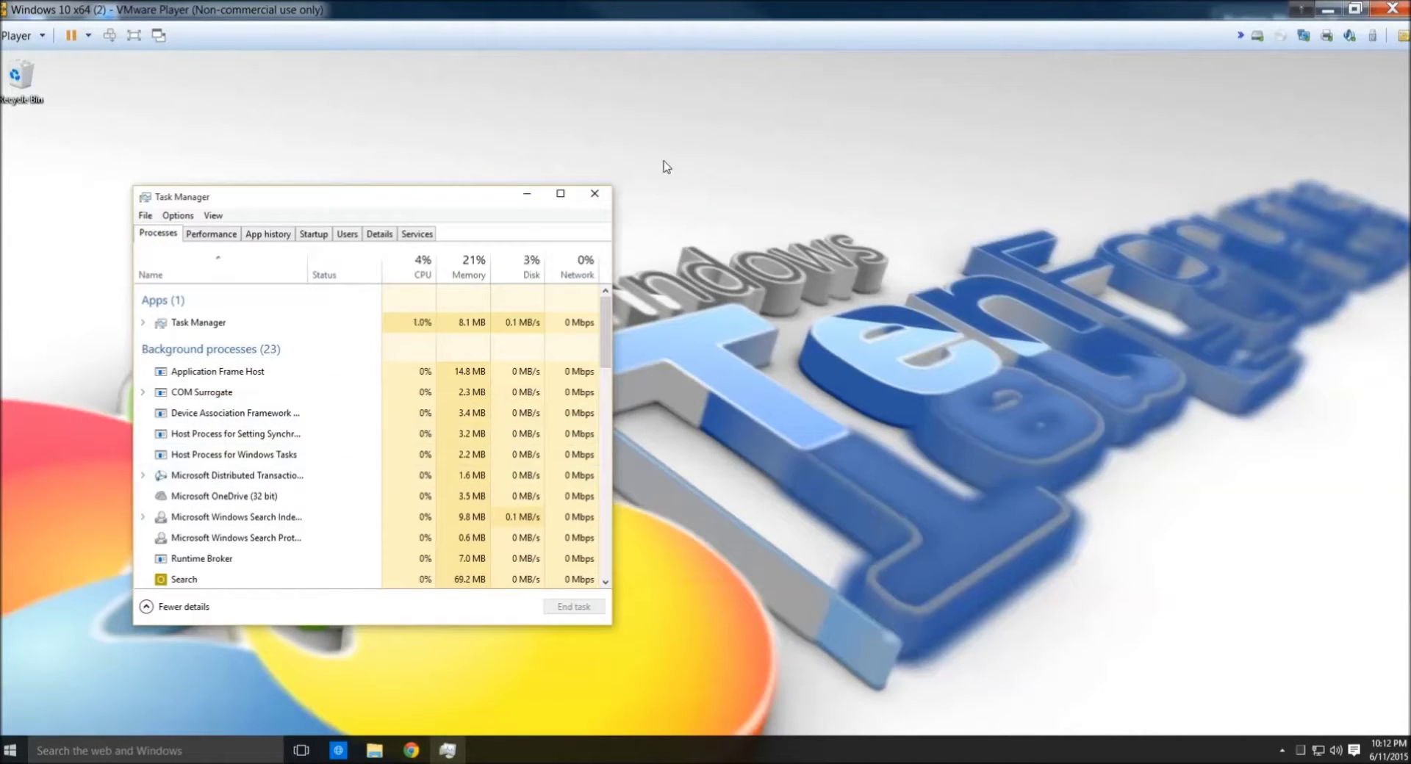
left_click(597, 200)
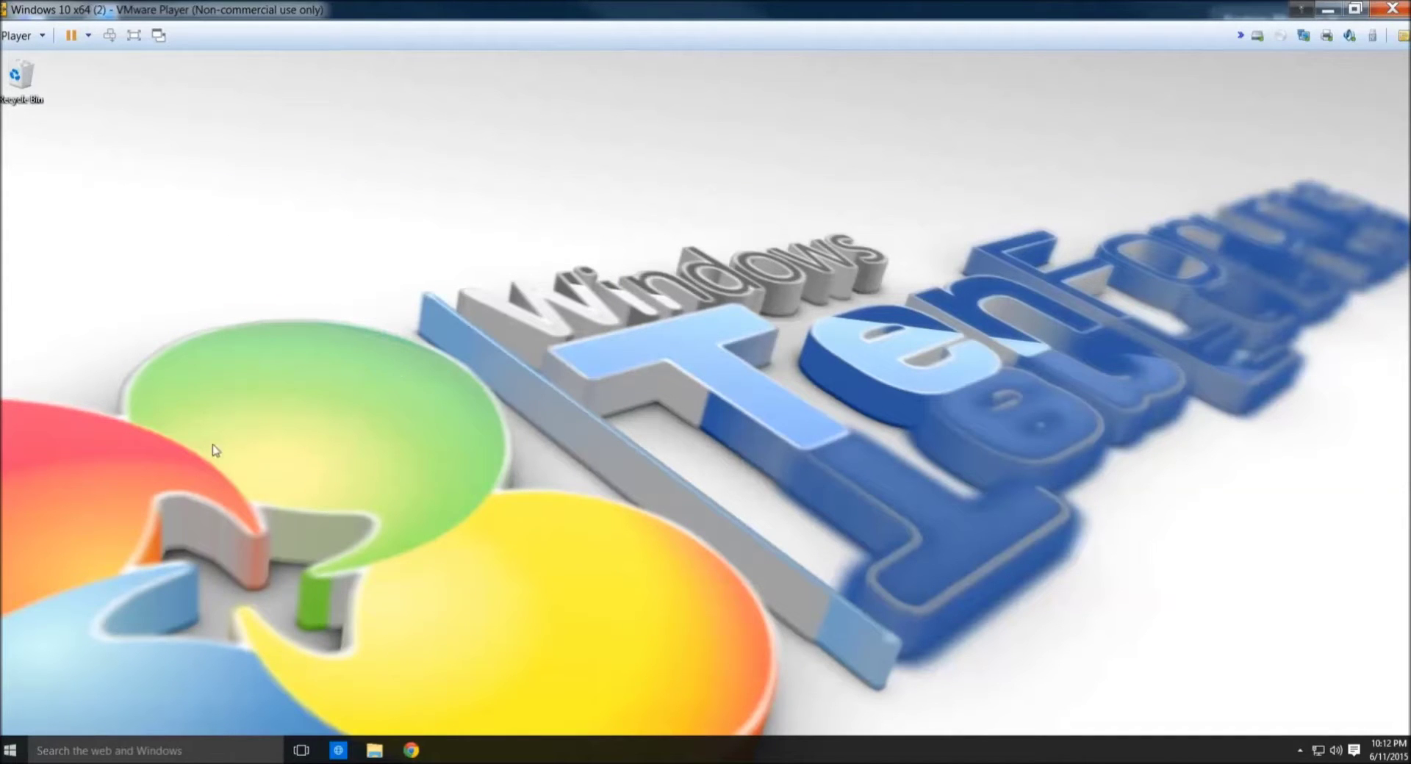
Run 'verifier' in an elevated Command Prompt from Win+X, then close the console
right_click(14, 752)
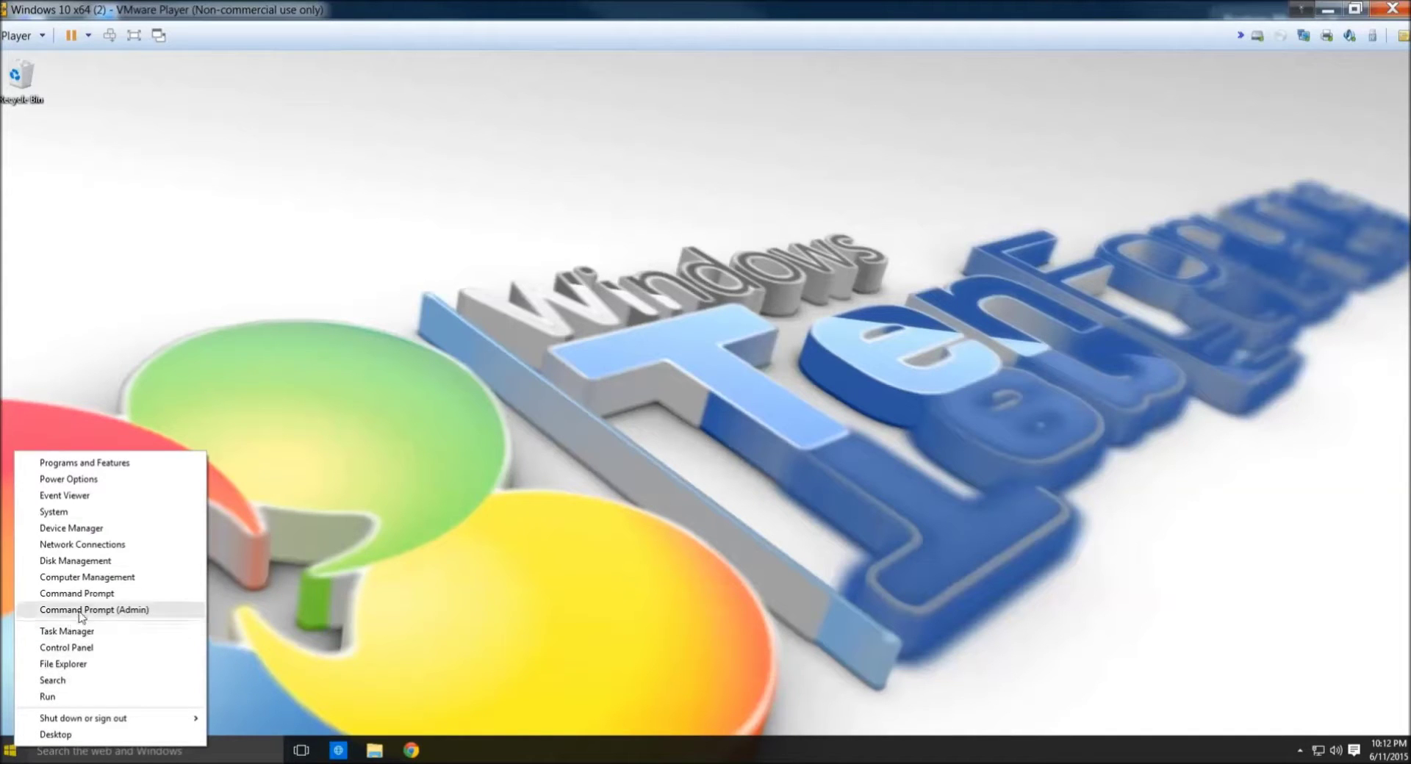
left_click(133, 609)
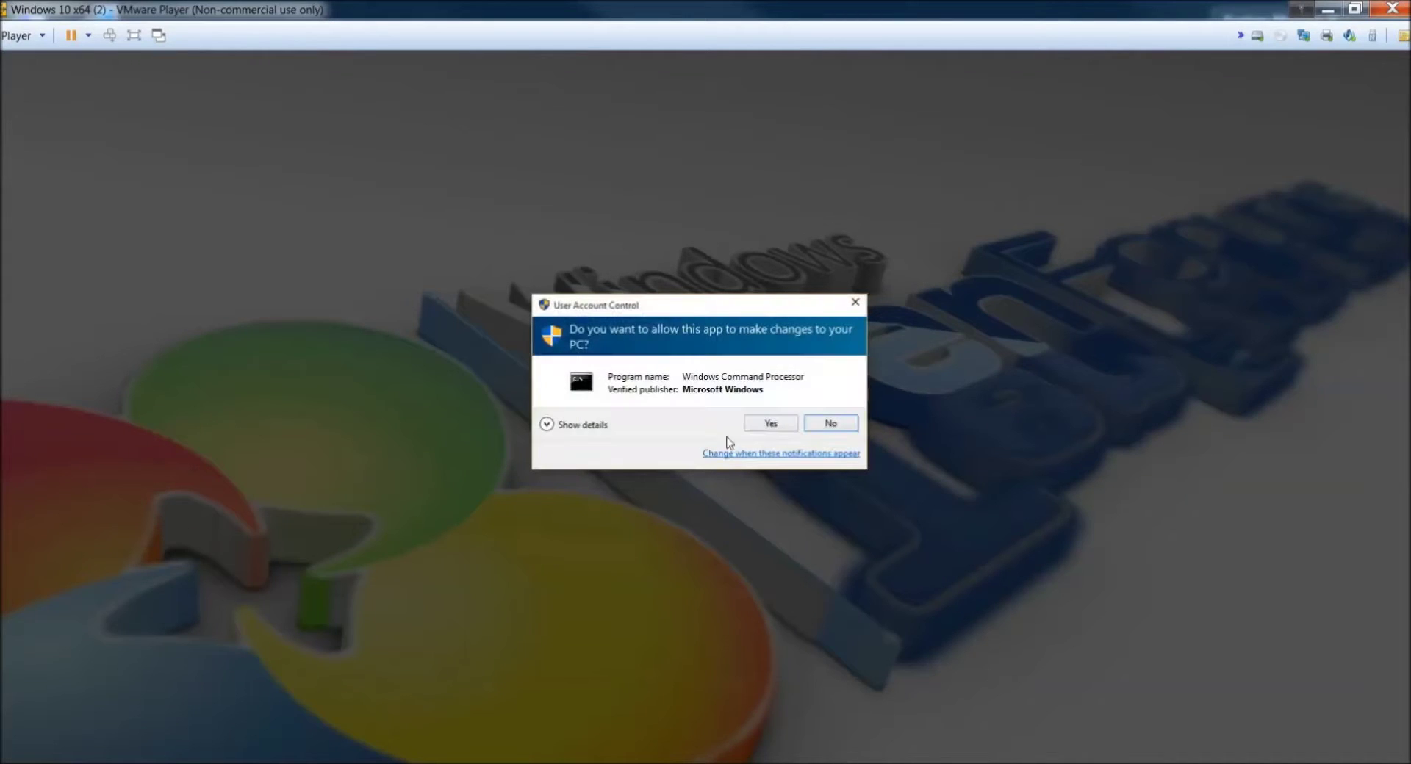
left_click(772, 423)
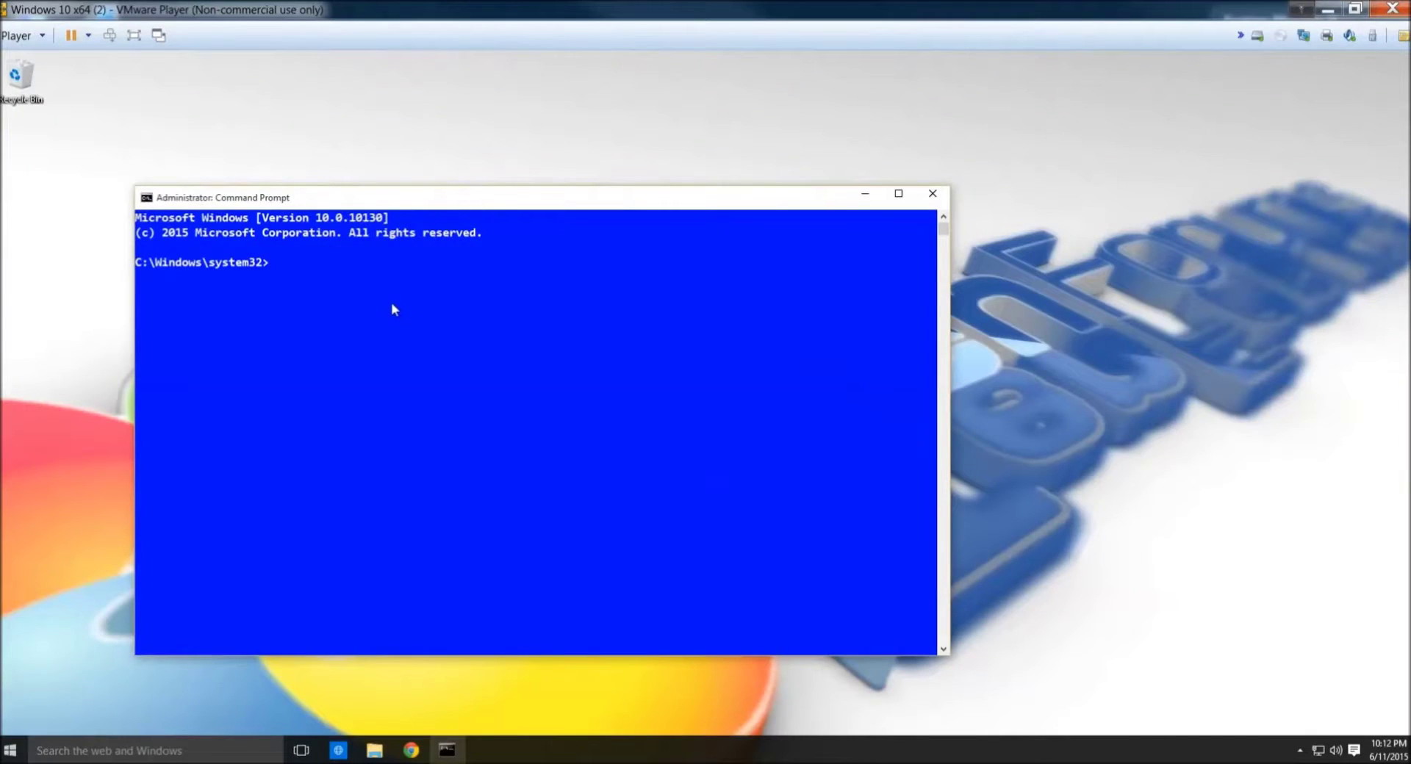
type("verifier")
key("Return")
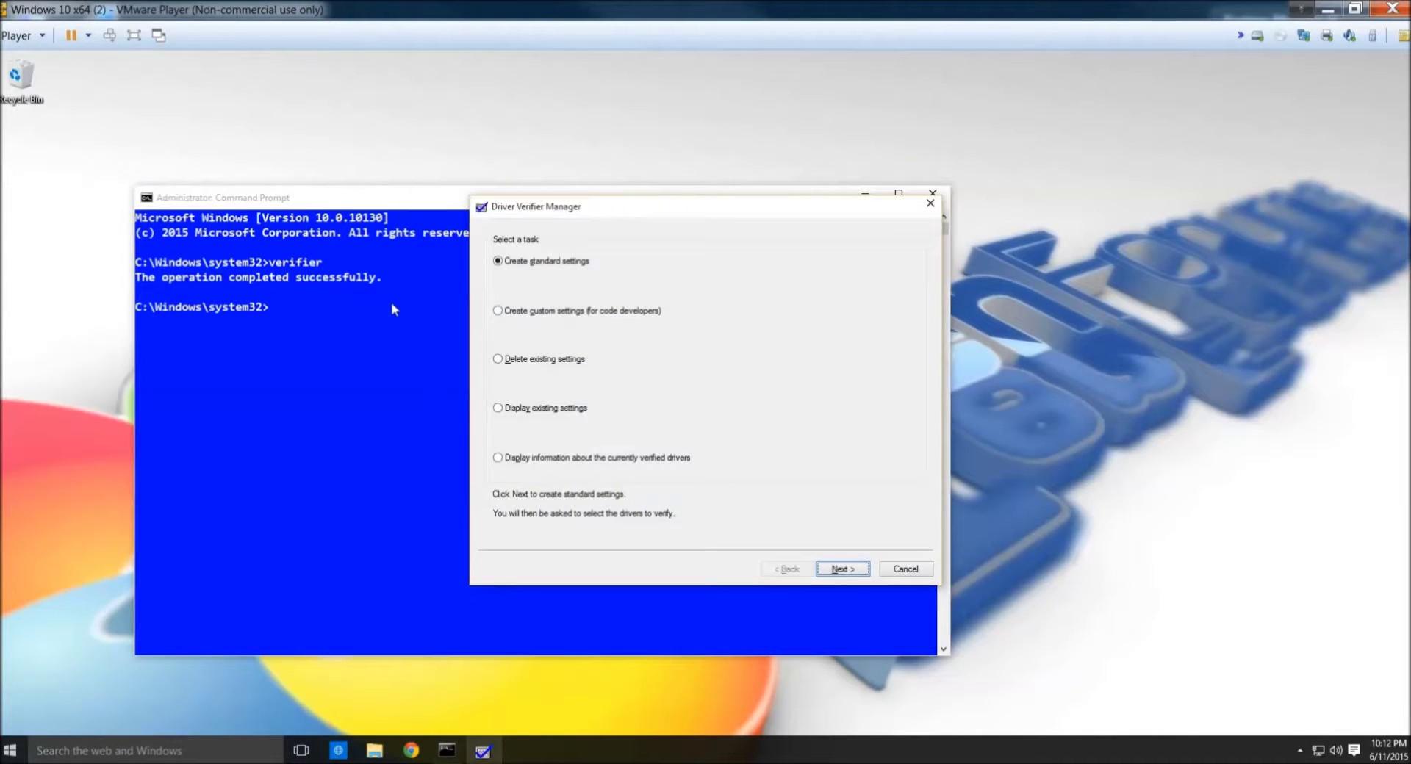
left_click(427, 206)
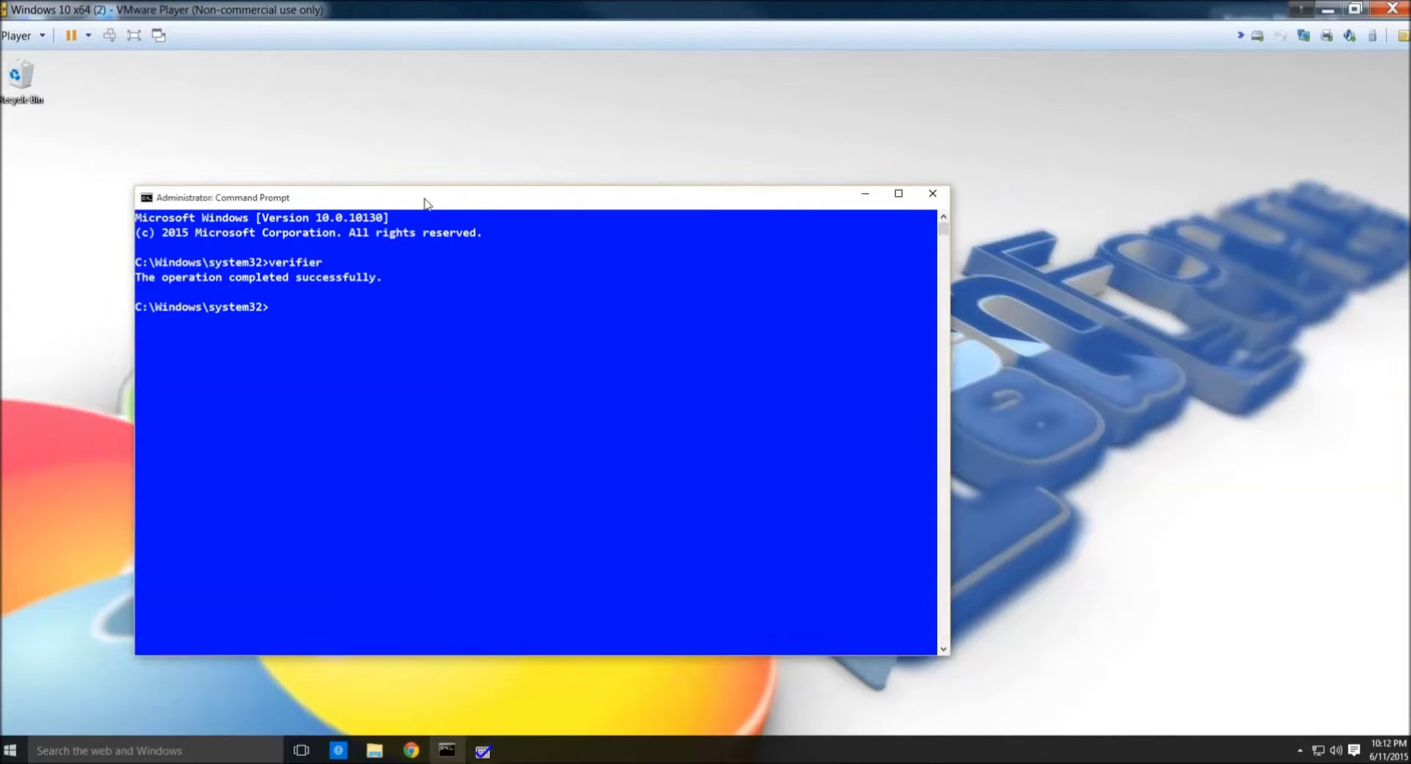
left_click(933, 193)
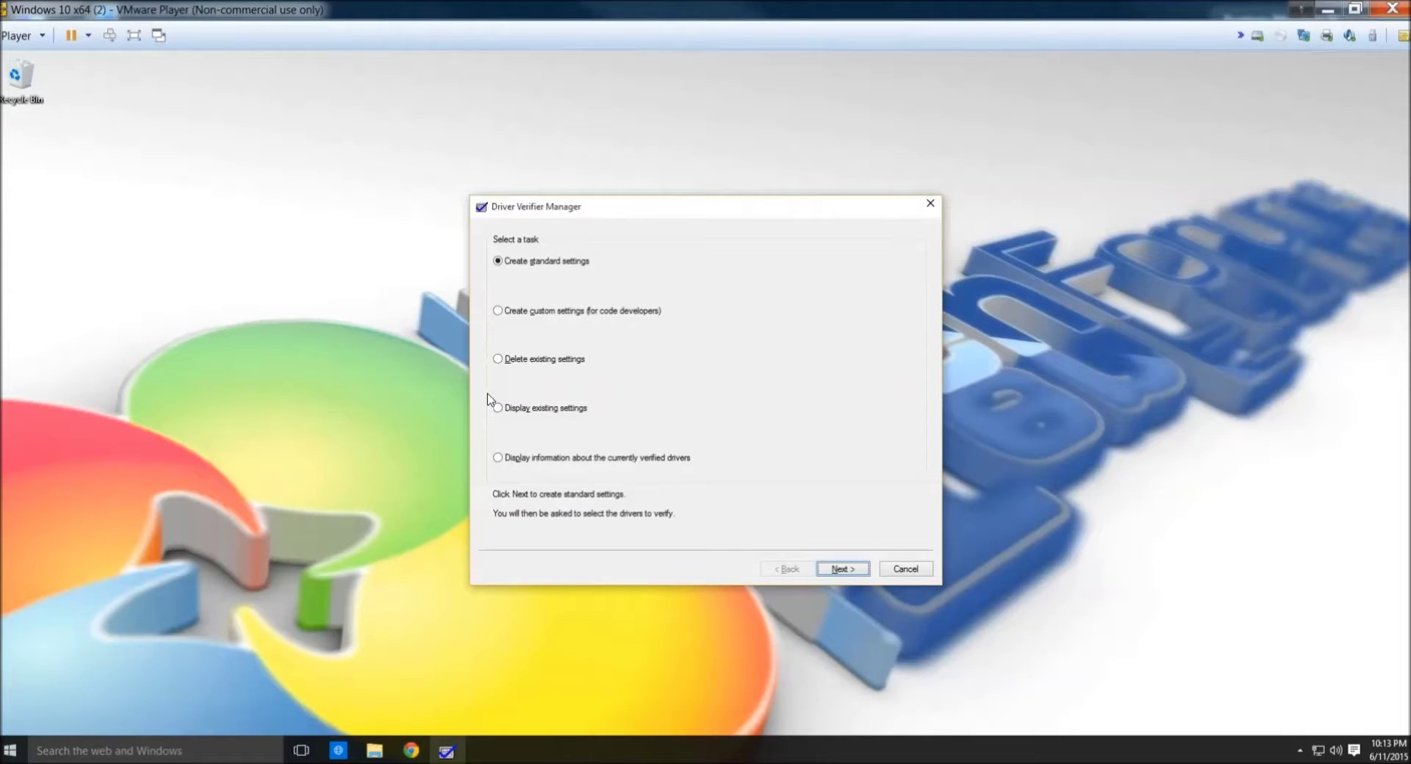
Choose Create custom settings and enable the Force pending I/O requests test
left_click(498, 311)
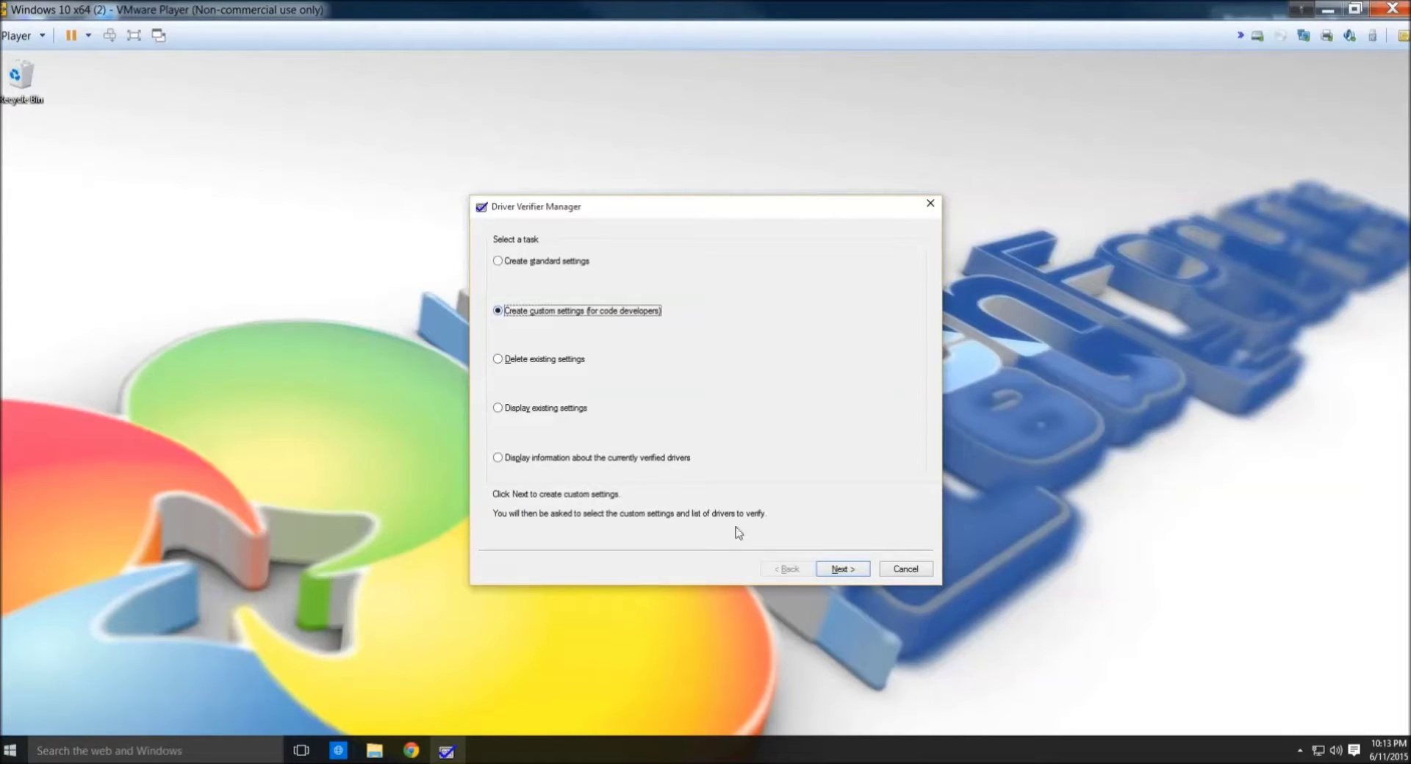
left_click(843, 570)
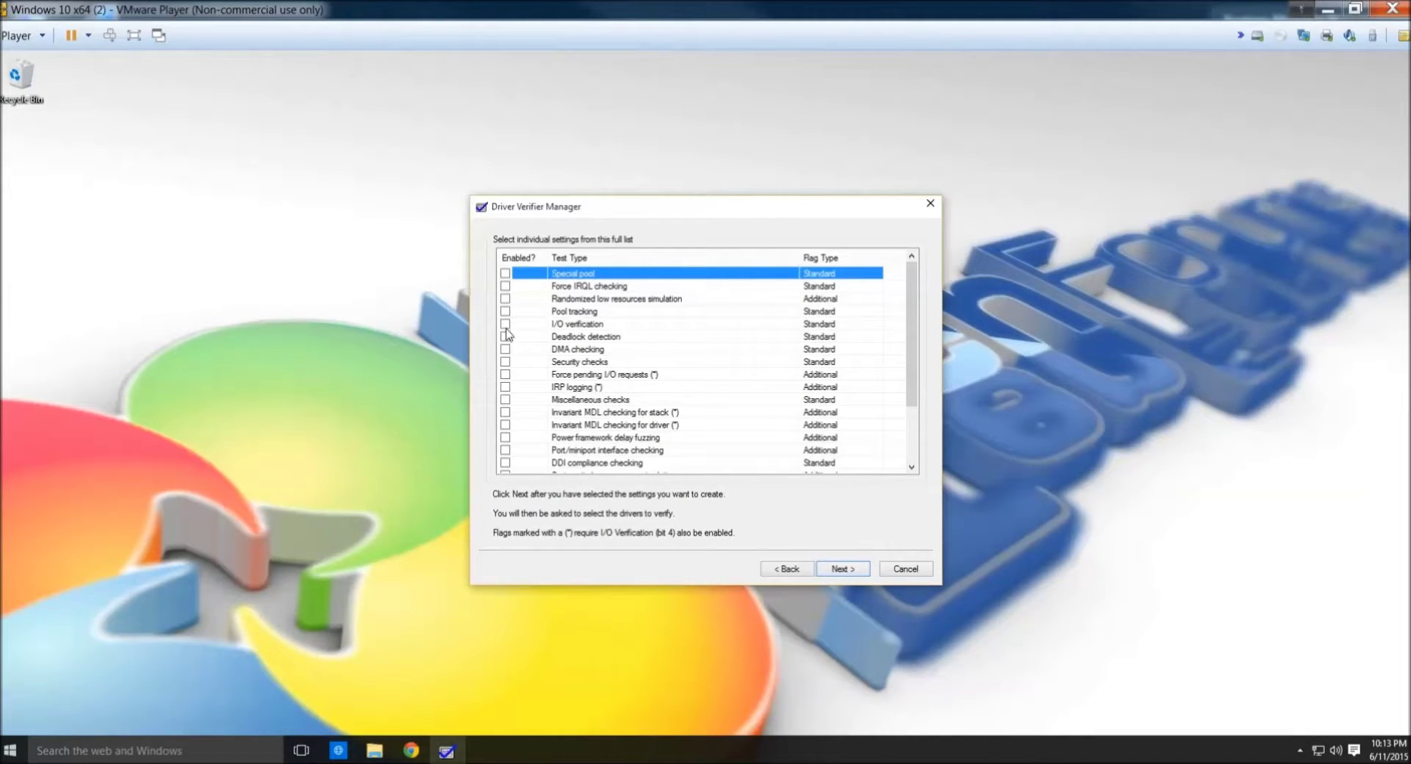
left_click(503, 376)
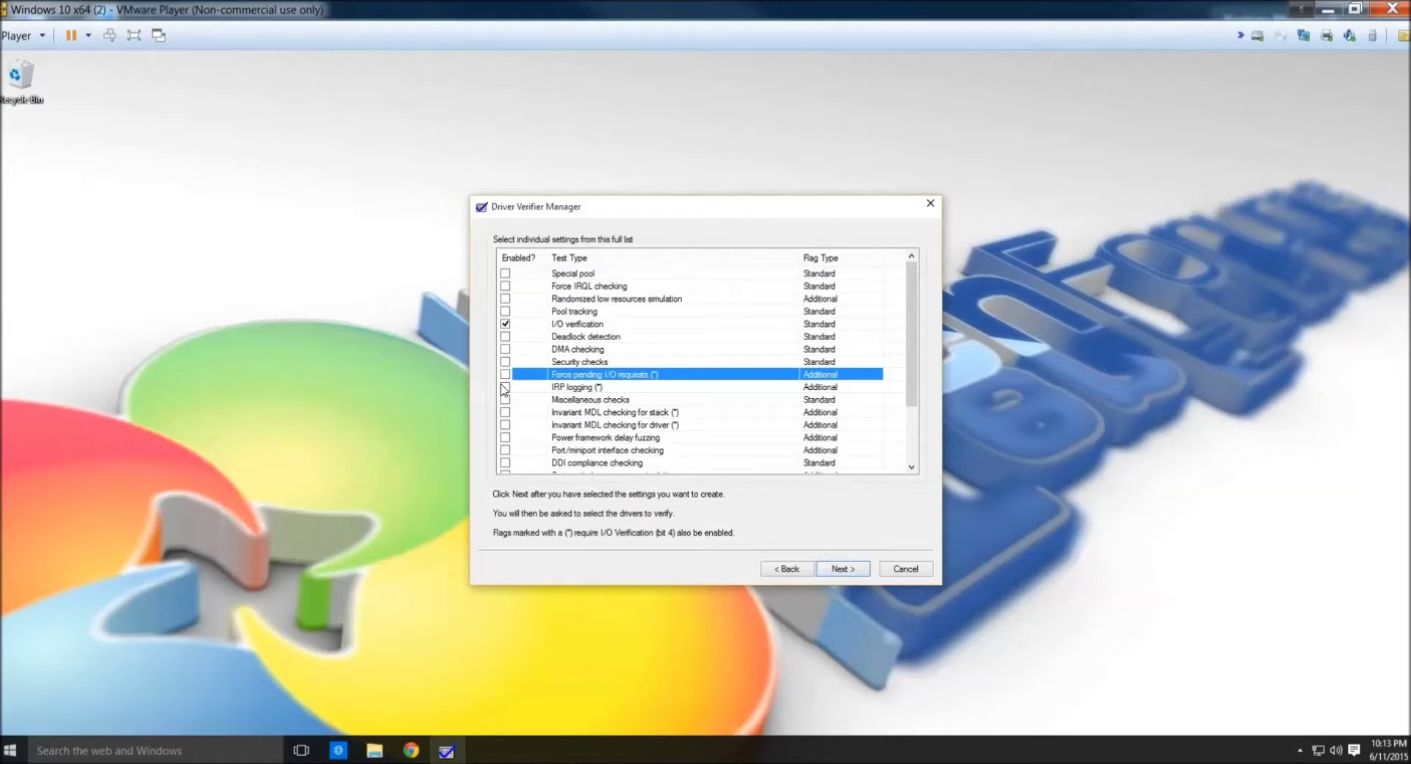
left_click(505, 377)
left_click(844, 570)
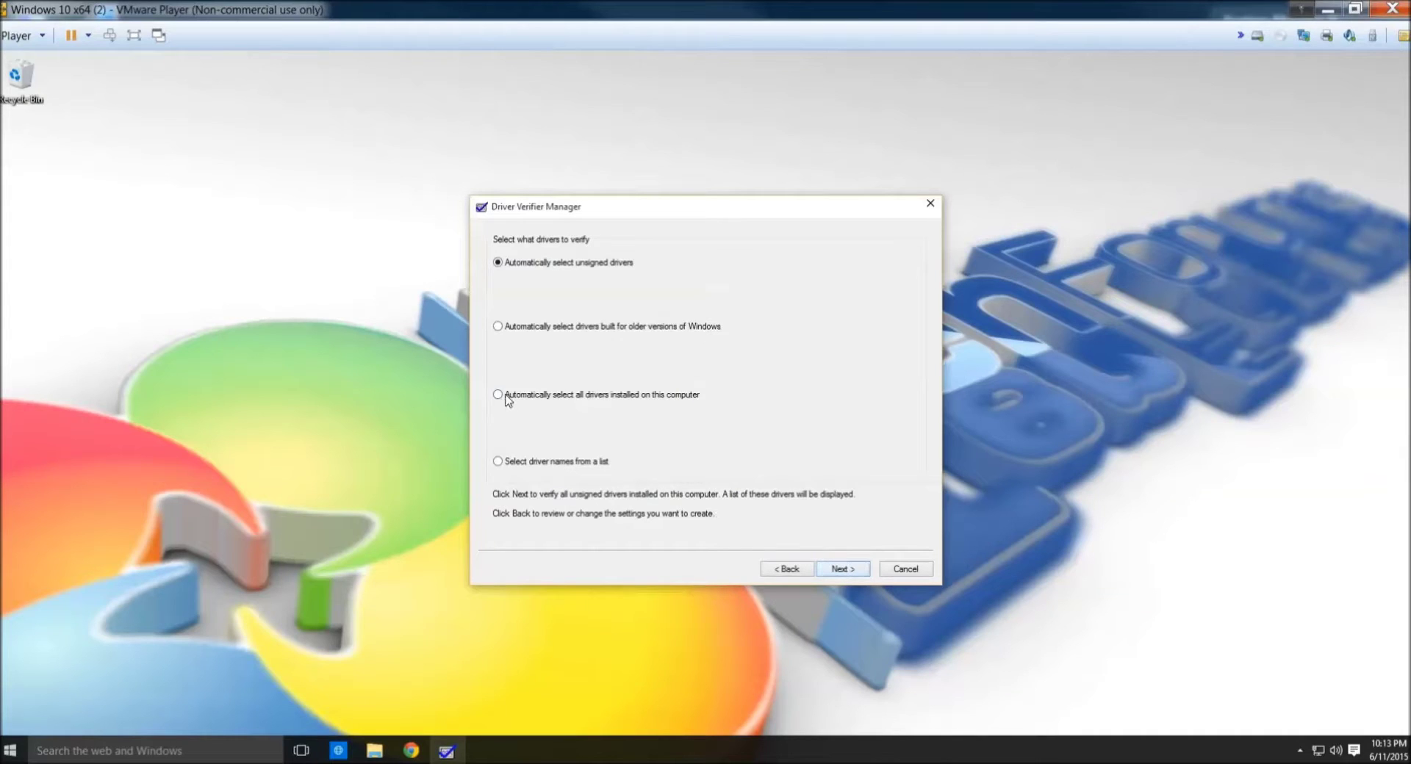
List drivers sorted by provider; verify dump_dumpfve, dump_lsi_sas, vmmemctl, e1i63x64, and lsi_sas
left_click(499, 461)
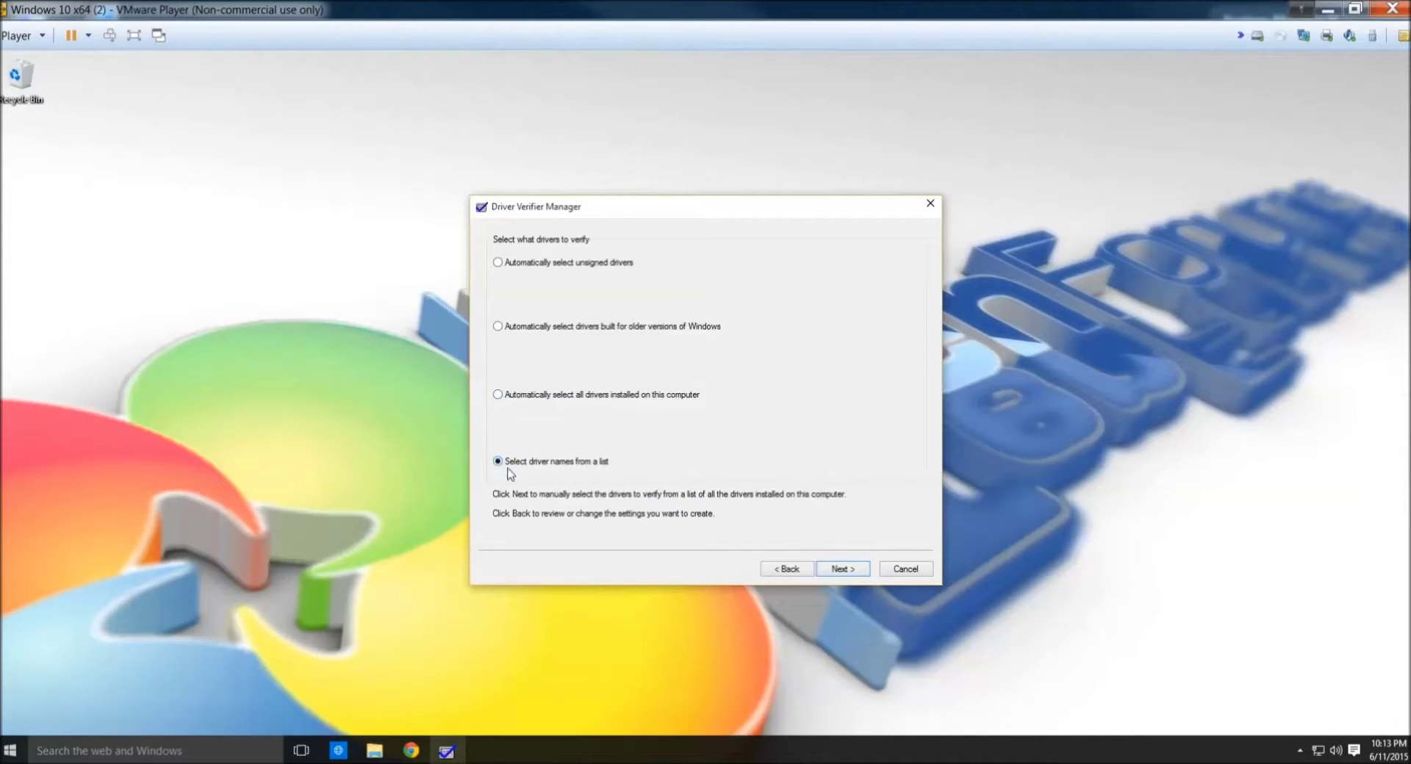
left_click(827, 571)
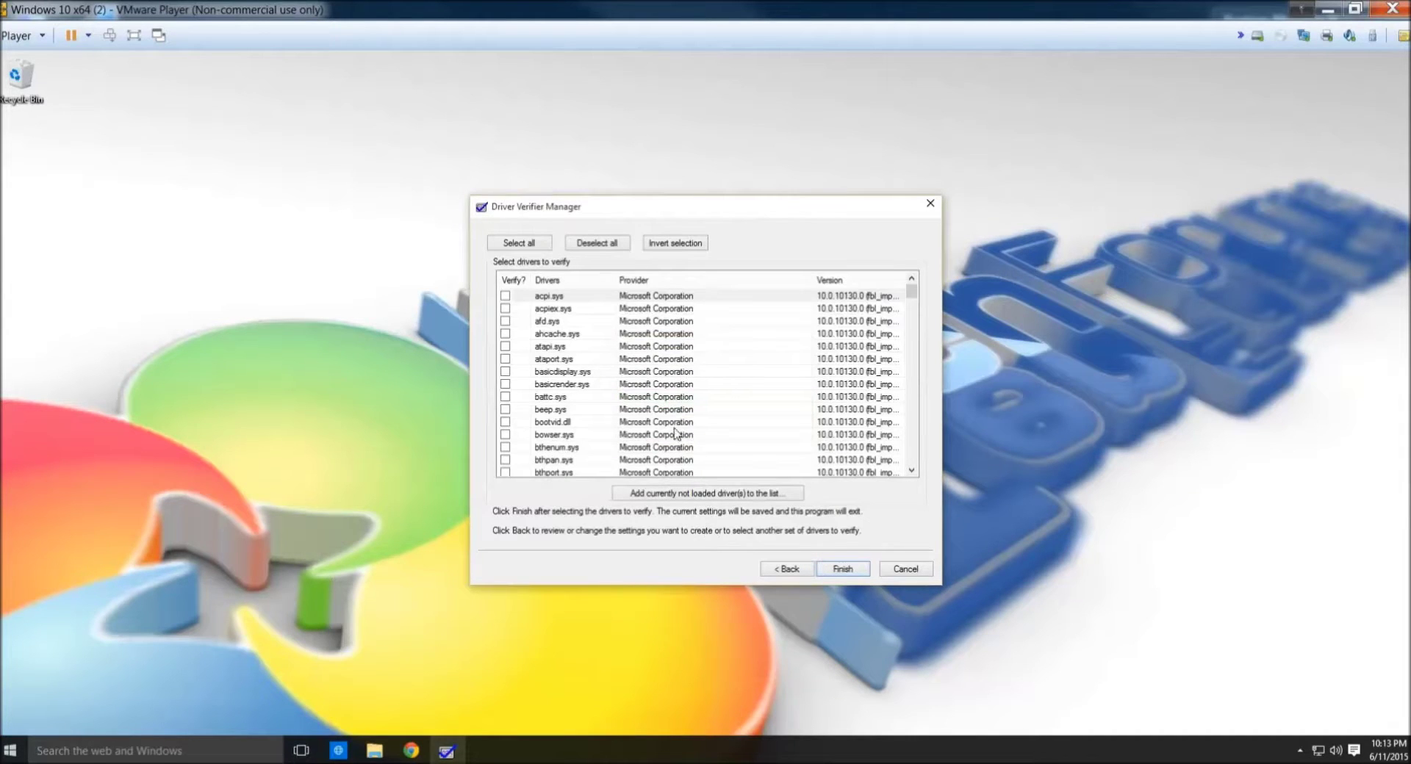
left_click(632, 283)
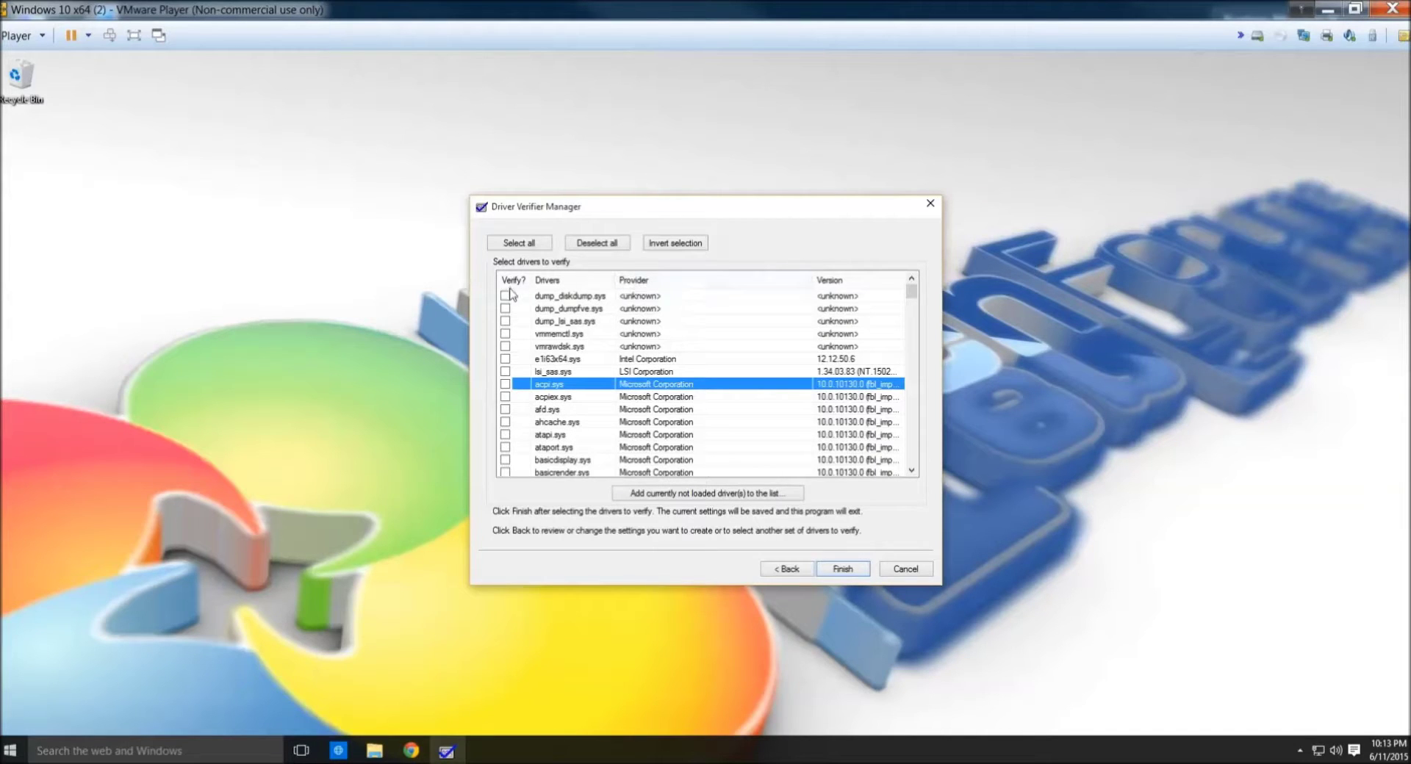
left_click(505, 308)
left_click(505, 321)
left_click(504, 333)
left_click(505, 359)
left_click(505, 371)
Also verify vsock, vmusbmouse, vmmouse, vmhgfs, vmci, and vm3dmp, then finish and acknowledge the restart notice
scroll(529, 390, "down", 2)
scroll(548, 394, "down", 5)
scroll(549, 395, "down", 15)
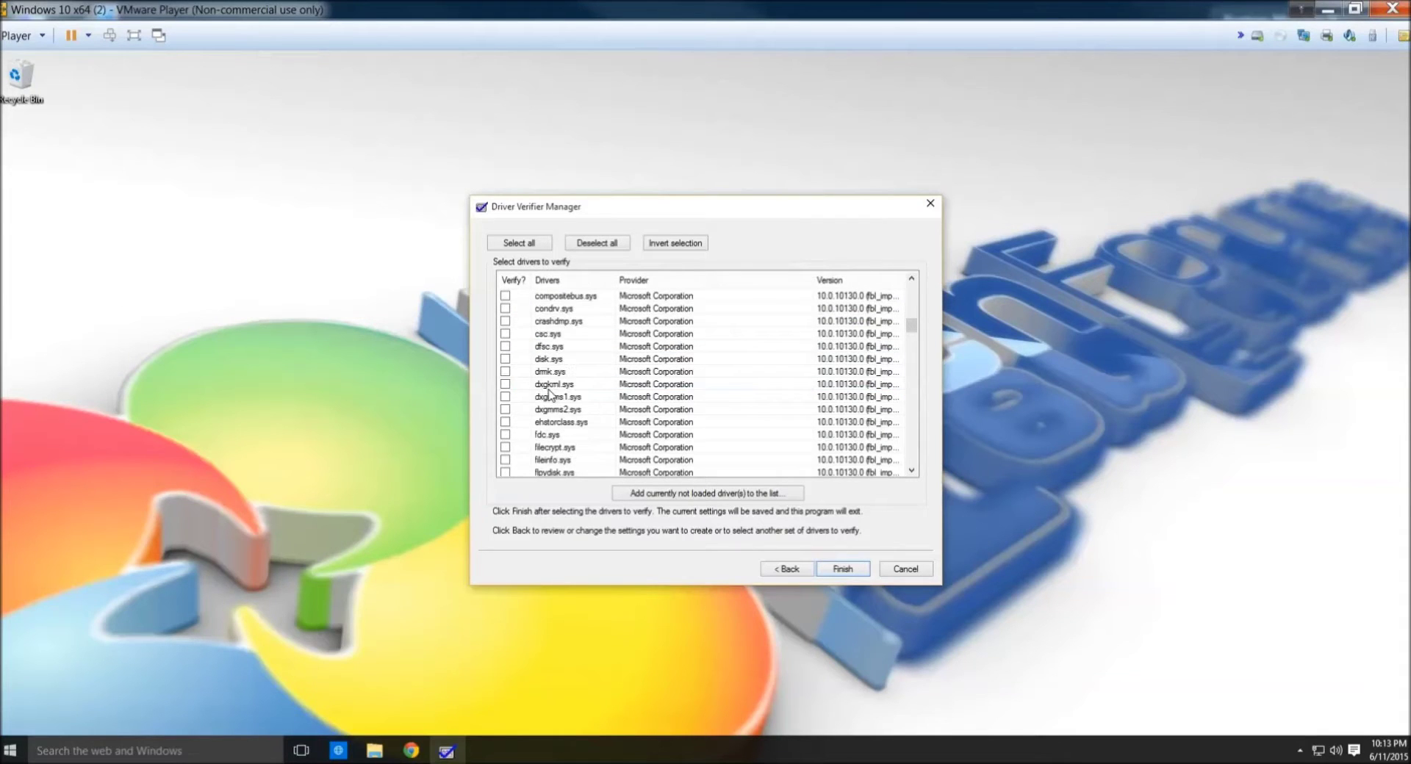
scroll(536, 391, "down", 20)
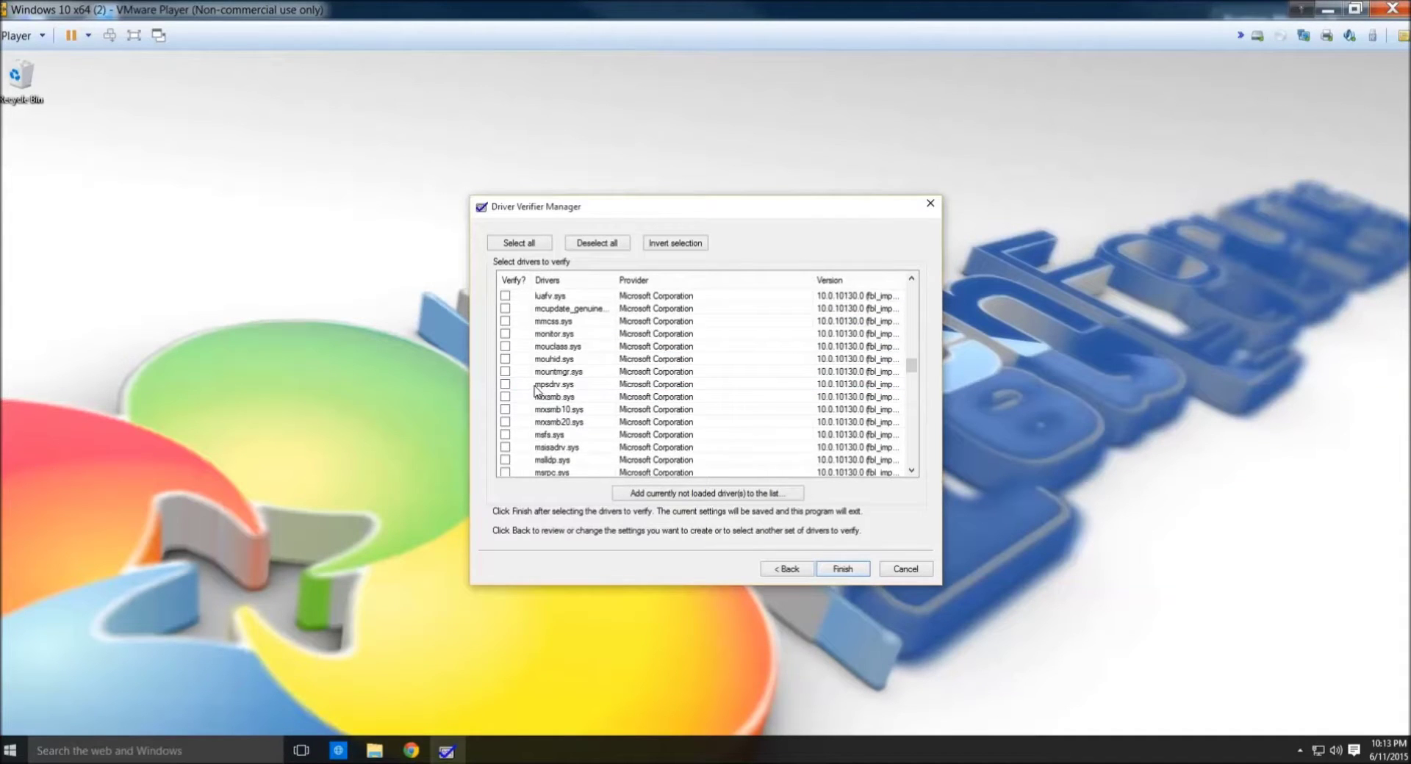
scroll(536, 392, "down", 16)
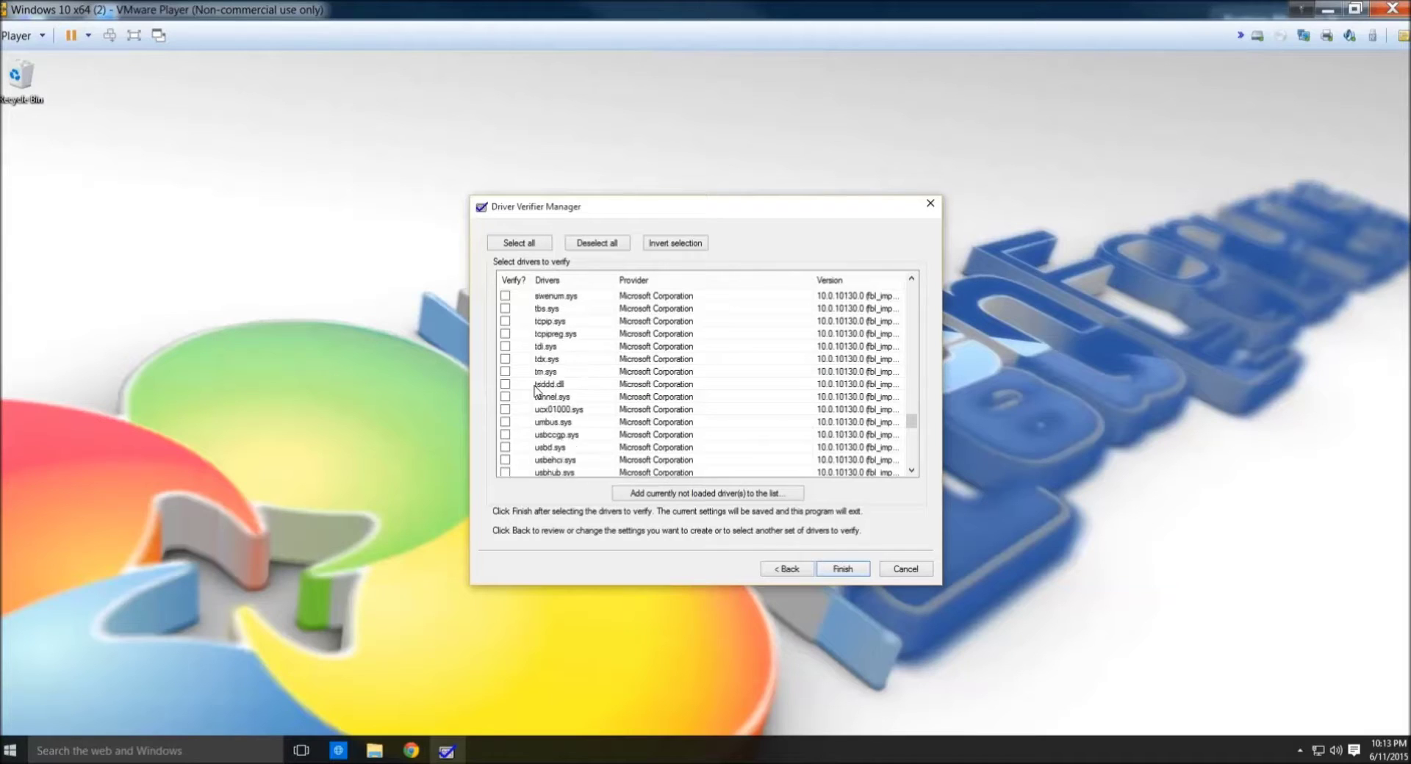
scroll(535, 391, "down", 1)
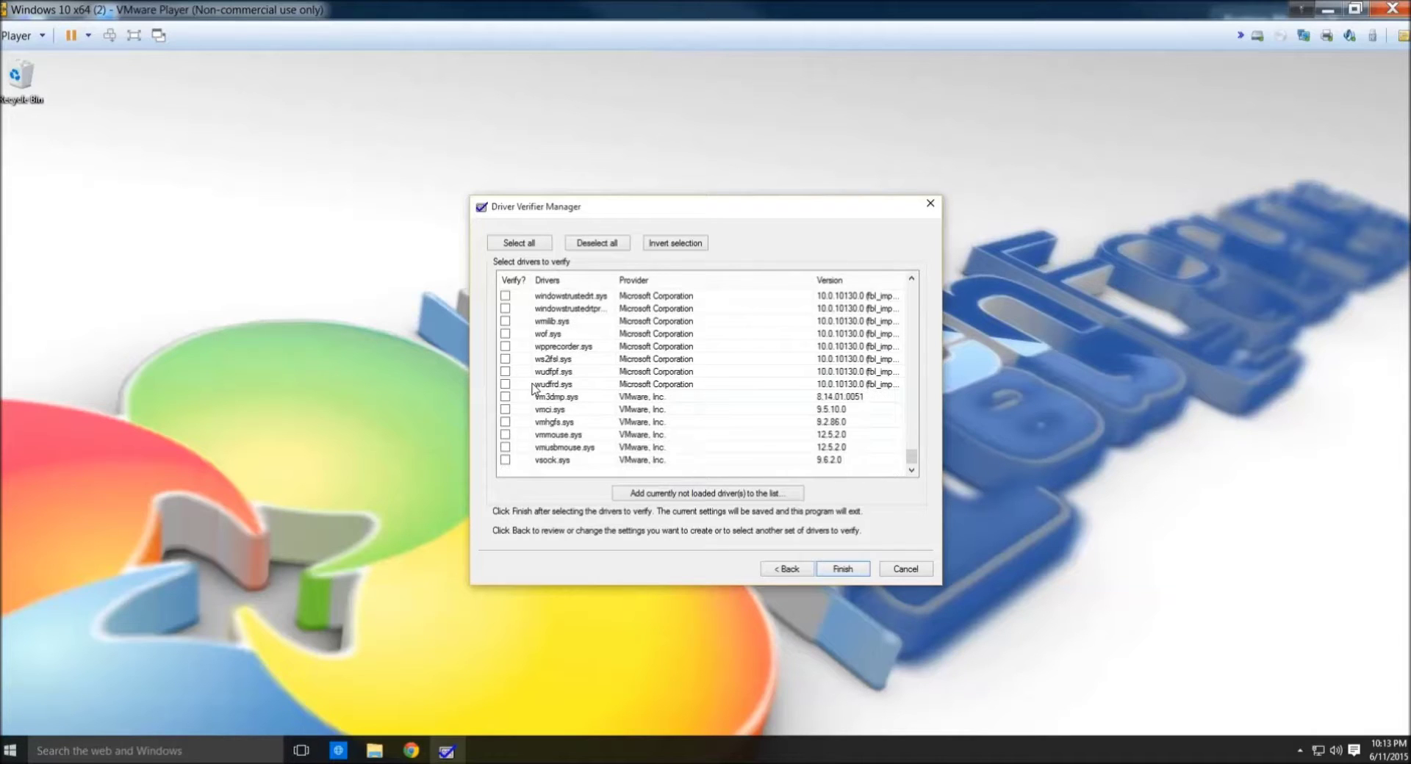
left_click(505, 460)
left_click(505, 447)
left_click(505, 435)
left_click(505, 422)
left_click(505, 409)
left_click(505, 397)
left_click(845, 570)
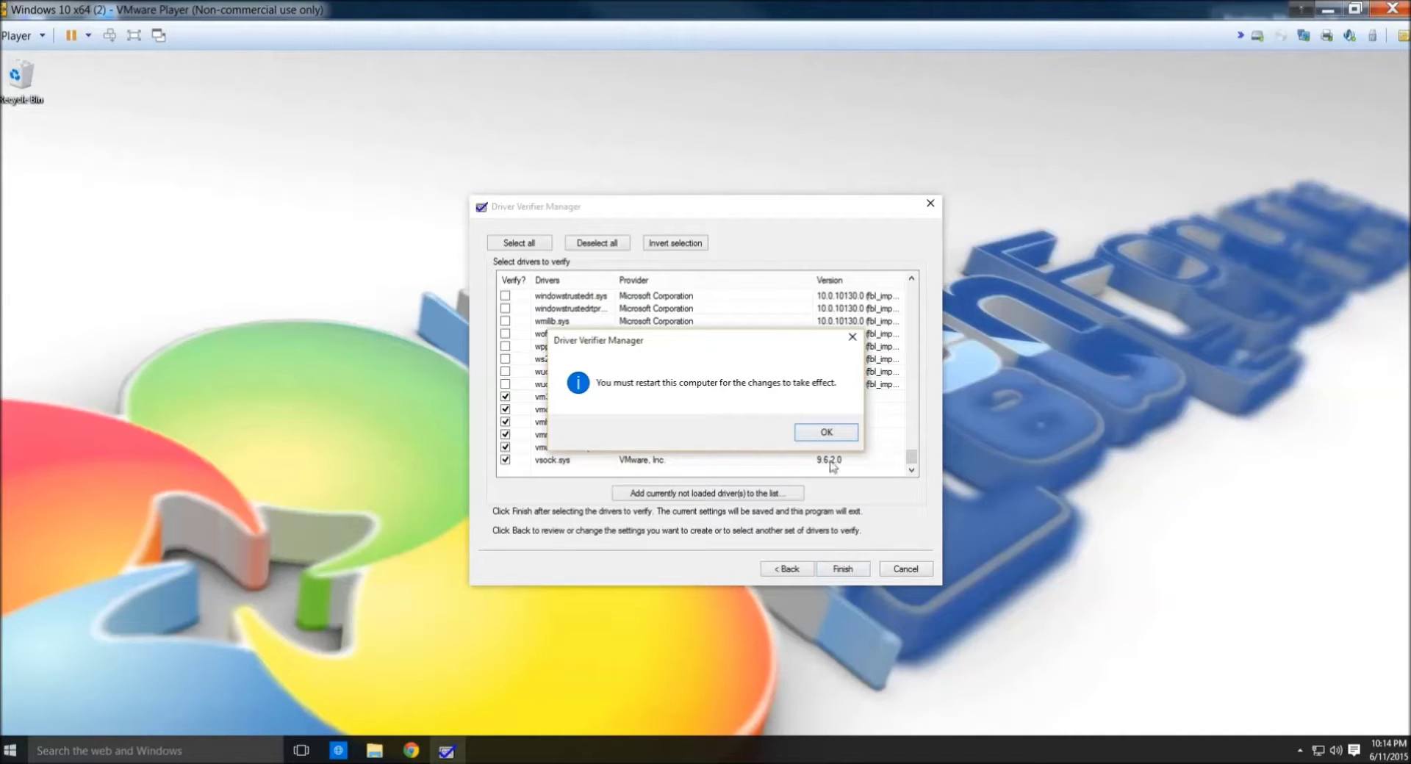
left_click(823, 432)
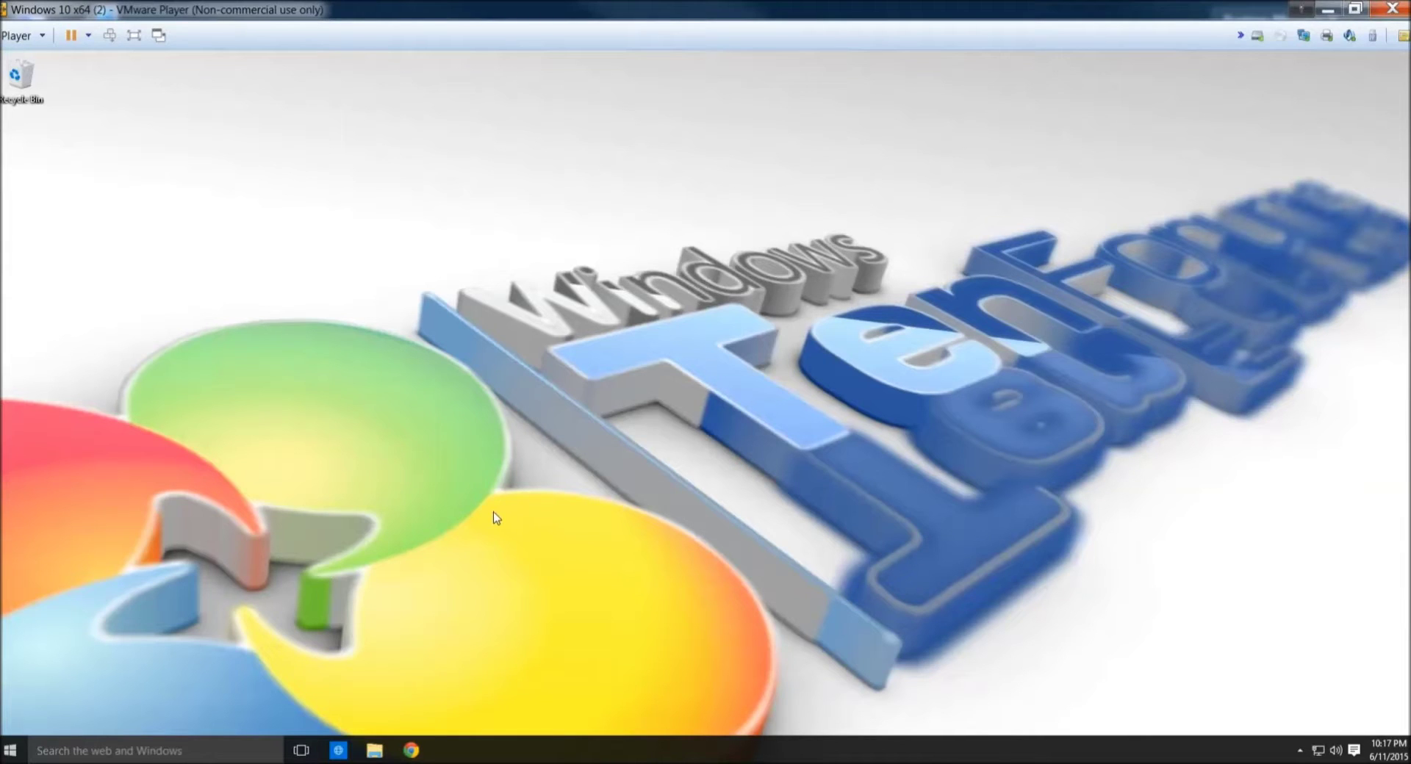
Start verifier as a new task from Task Manager and approve the UAC prompt
right_click(10, 752)
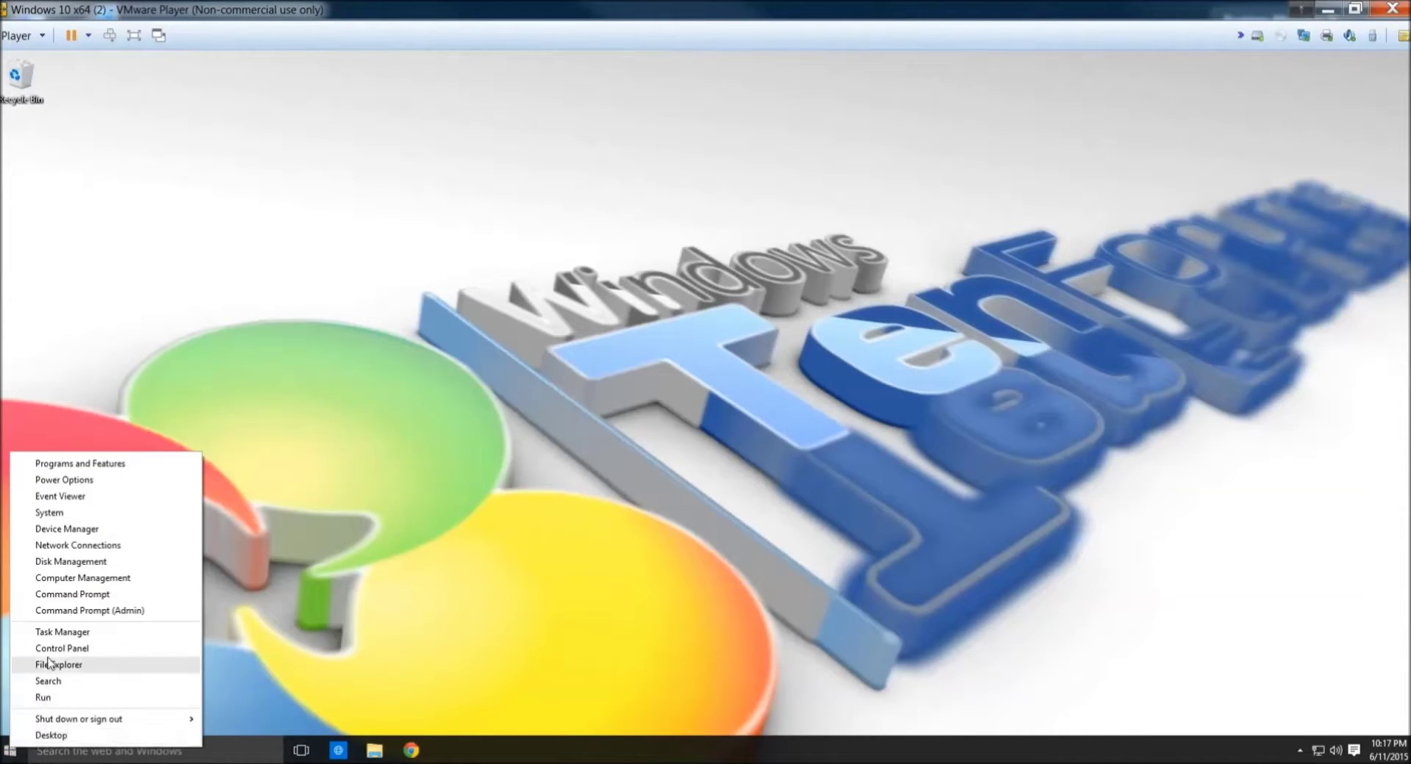
left_click(61, 638)
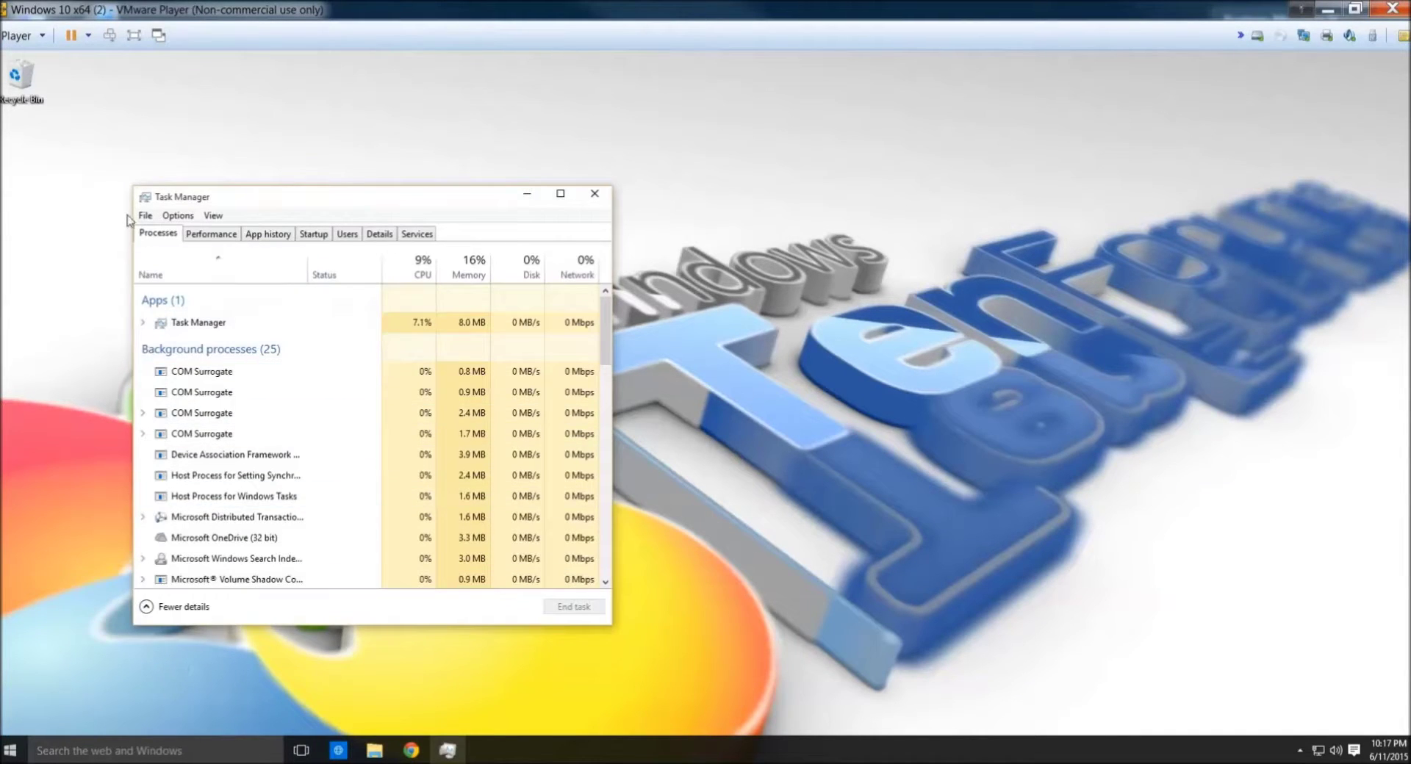
left_click(145, 215)
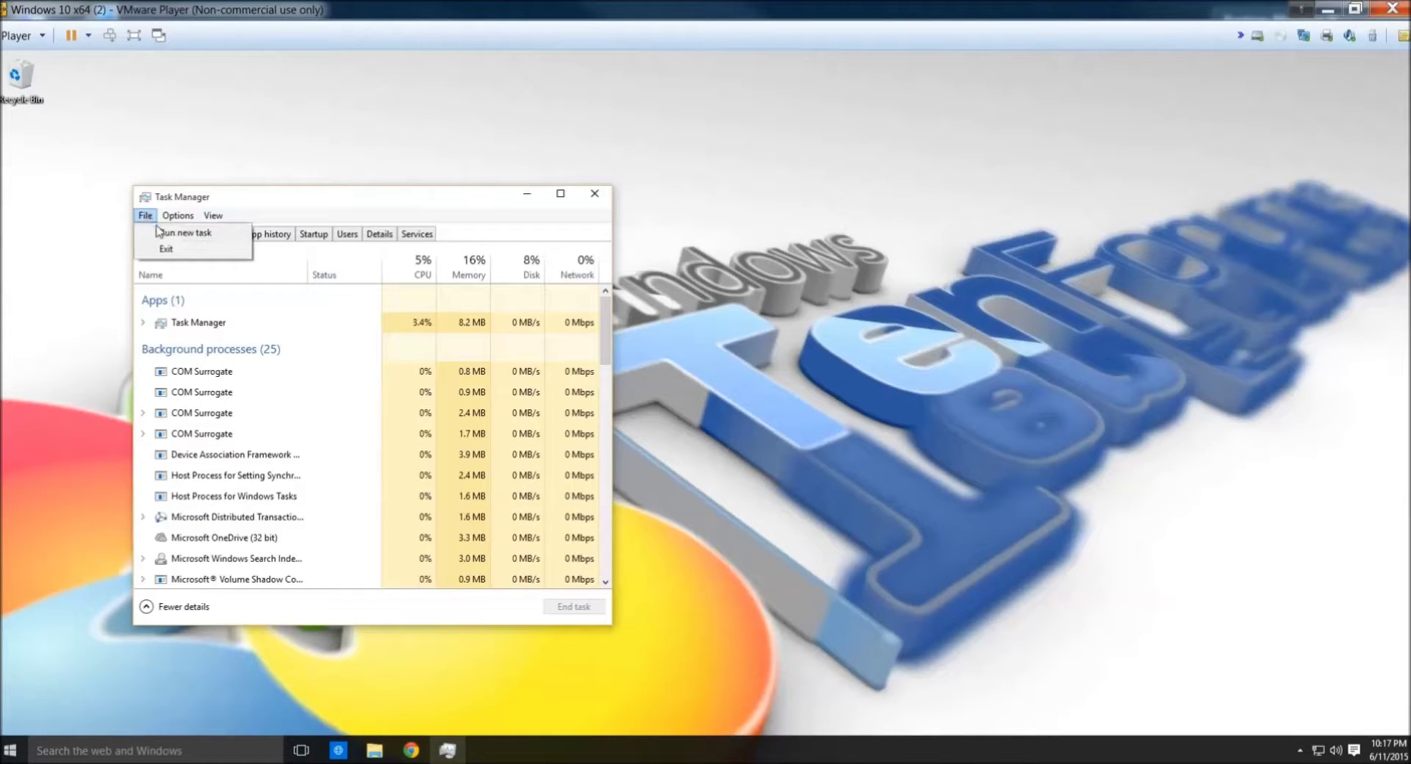
left_click(176, 232)
left_click(247, 367)
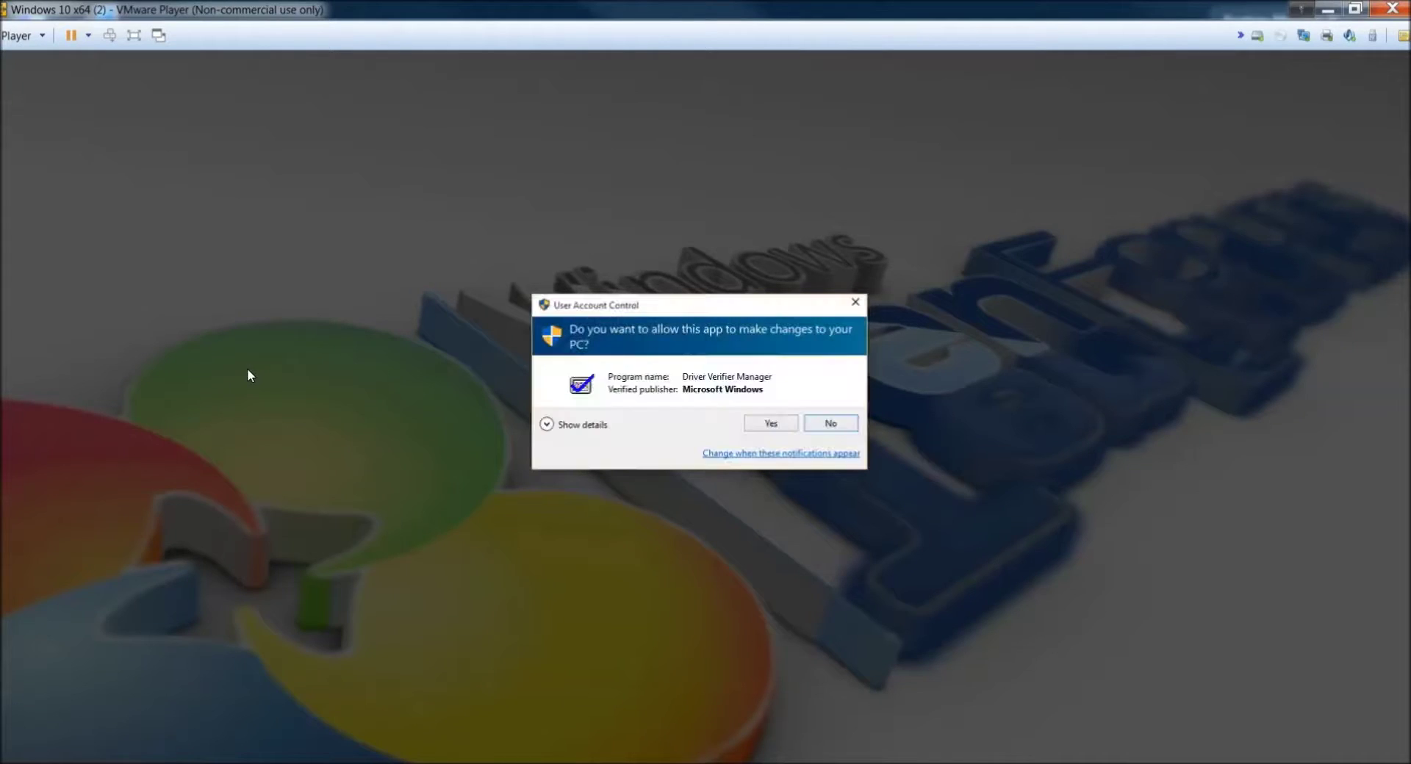
left_click(771, 424)
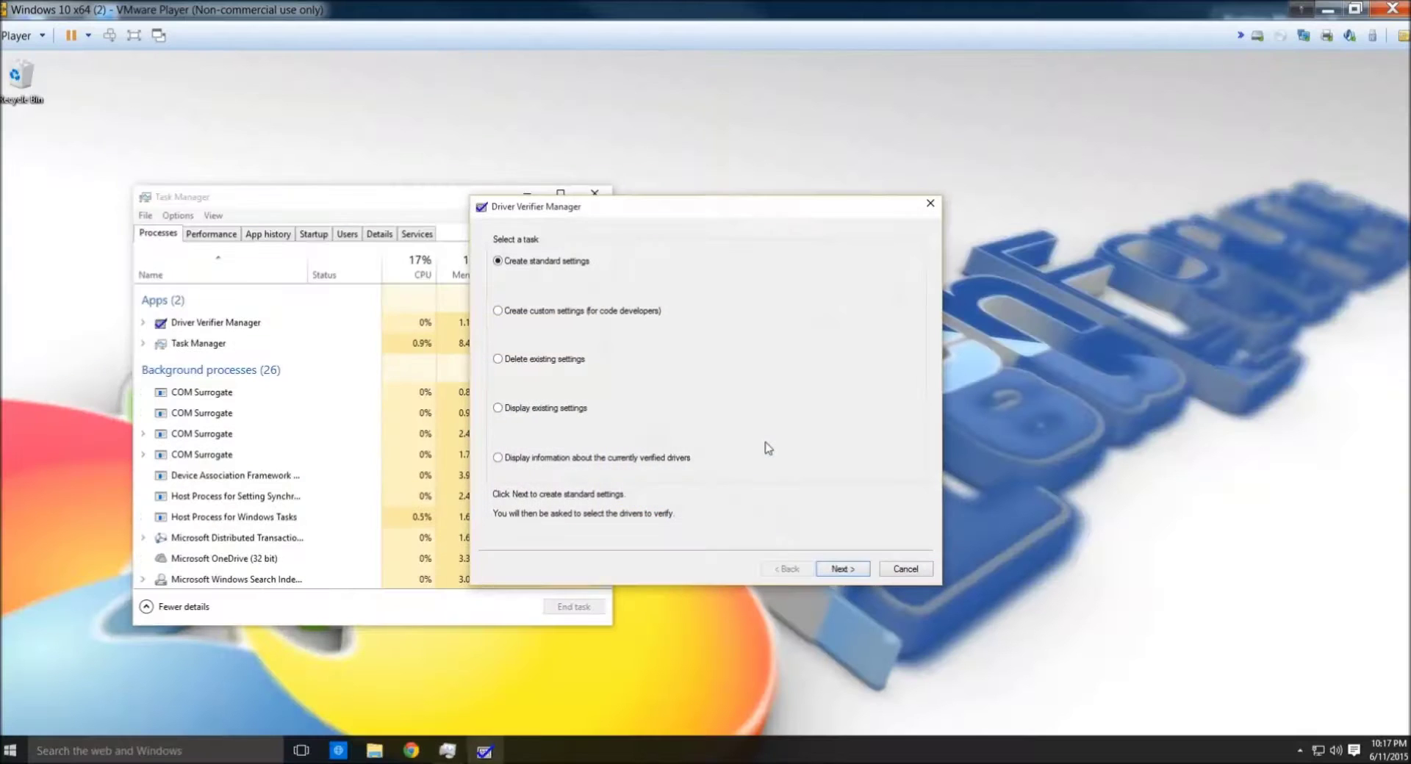
Delete all existing Driver Verifier settings and acknowledge the restart notice
left_click(497, 360)
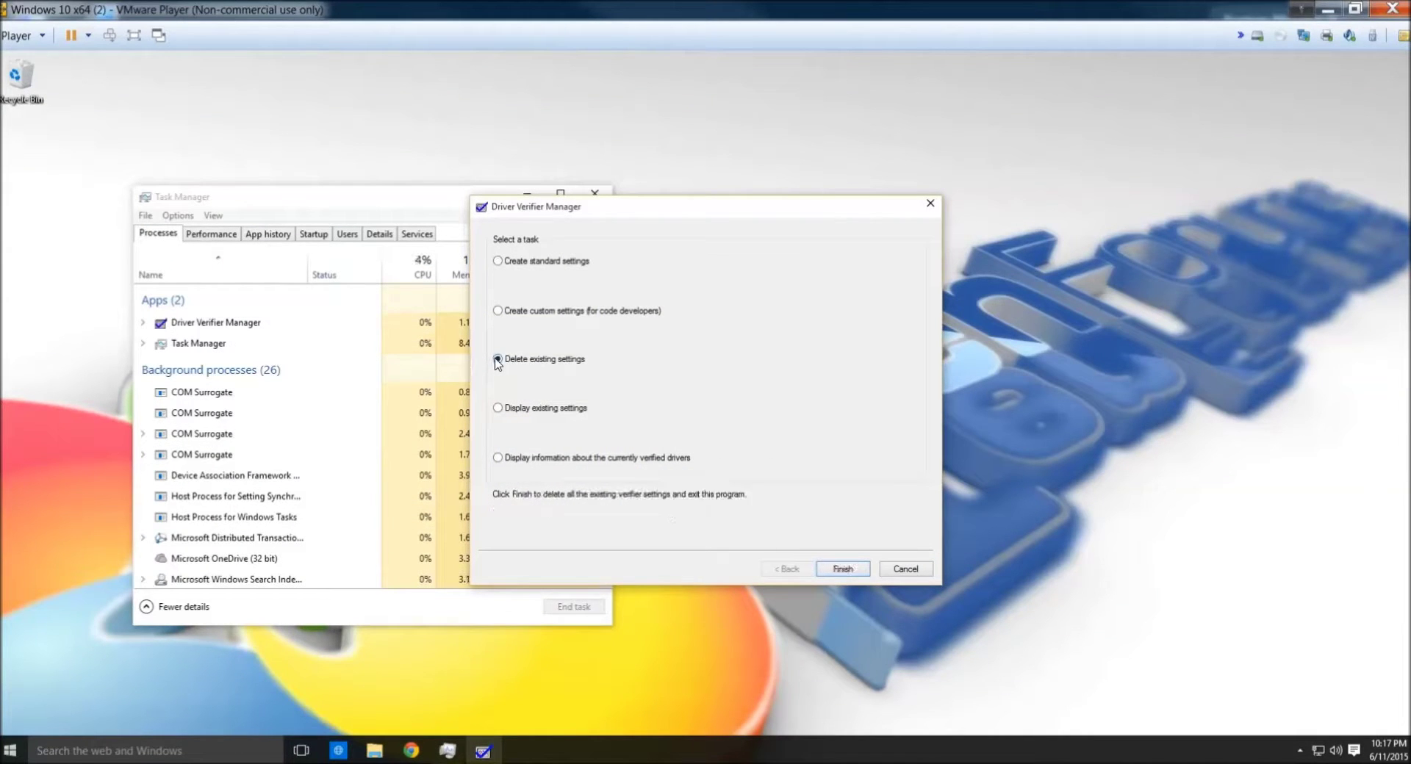
left_click(843, 570)
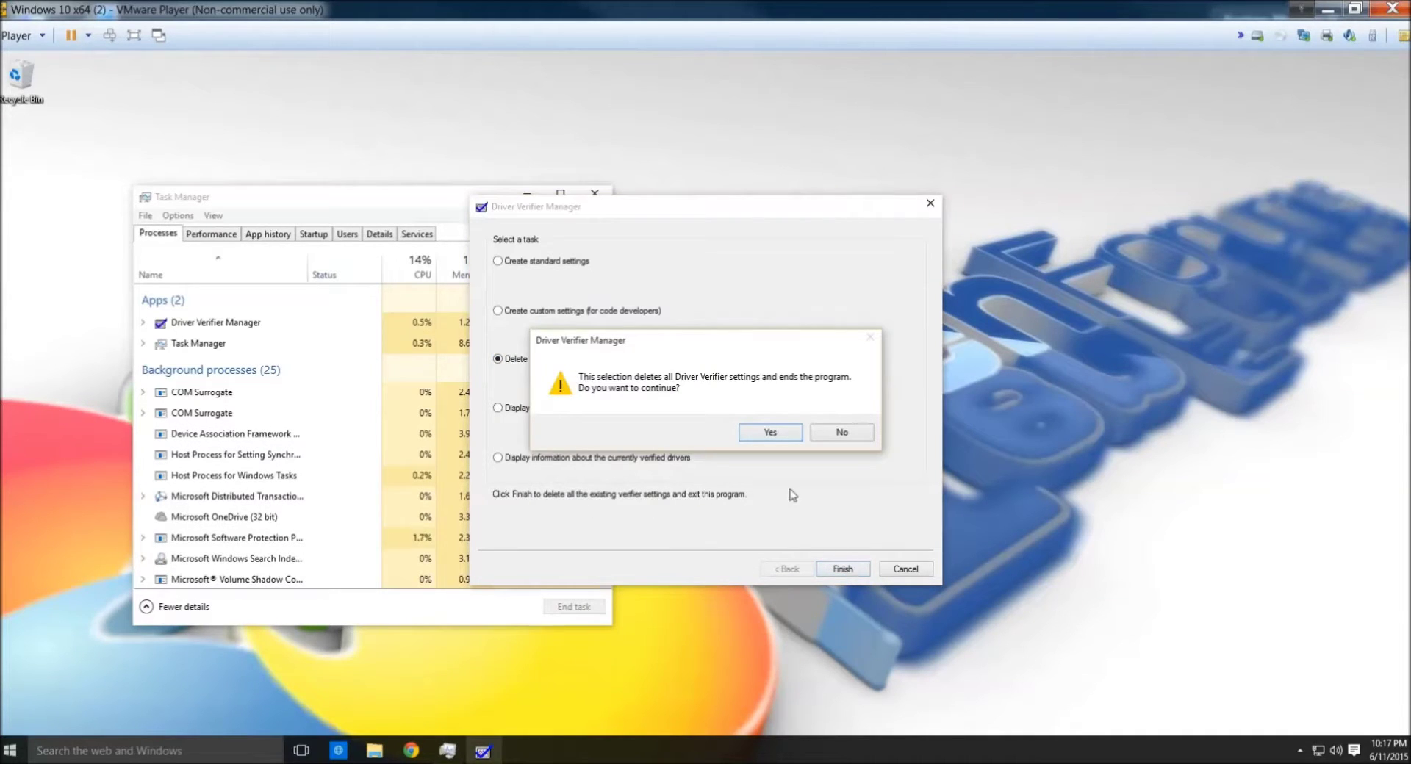
left_click(778, 434)
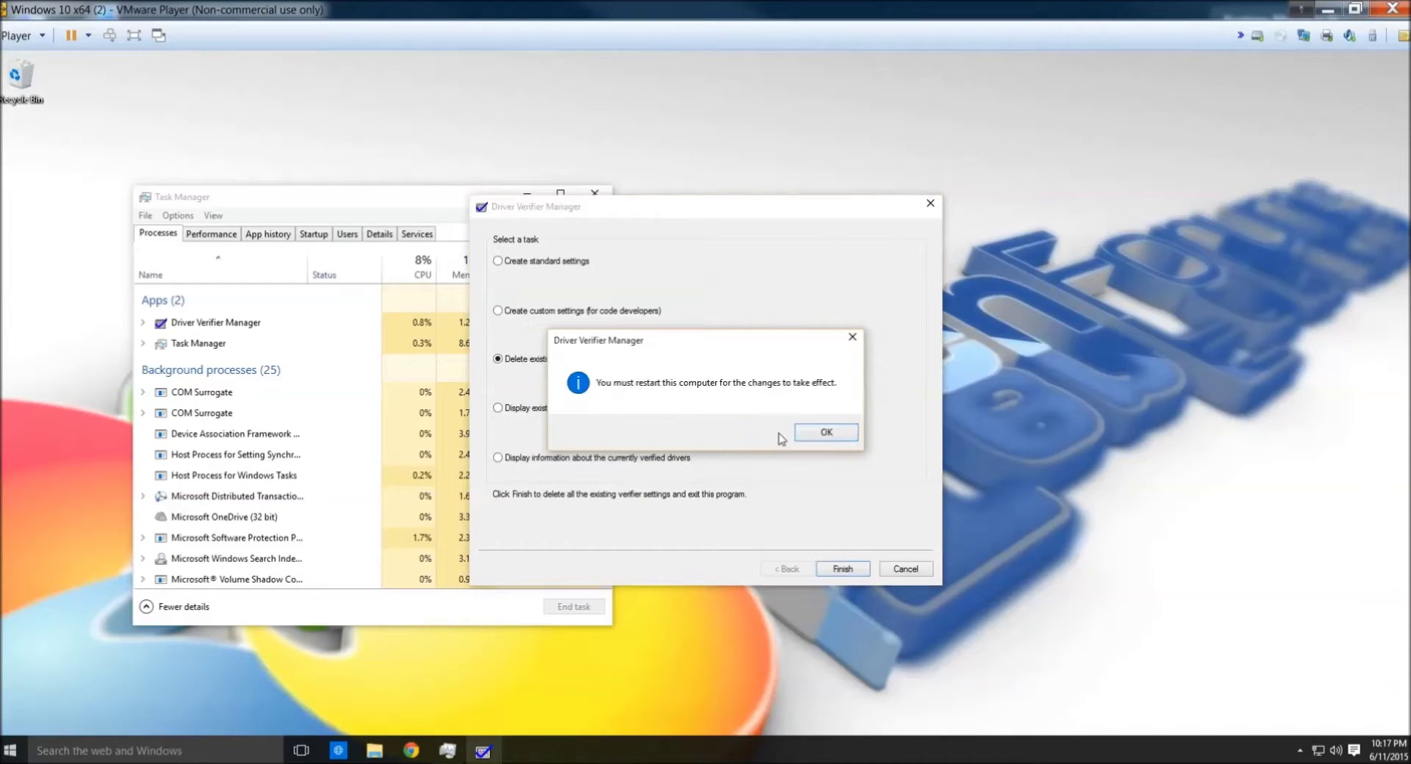
left_click(819, 436)
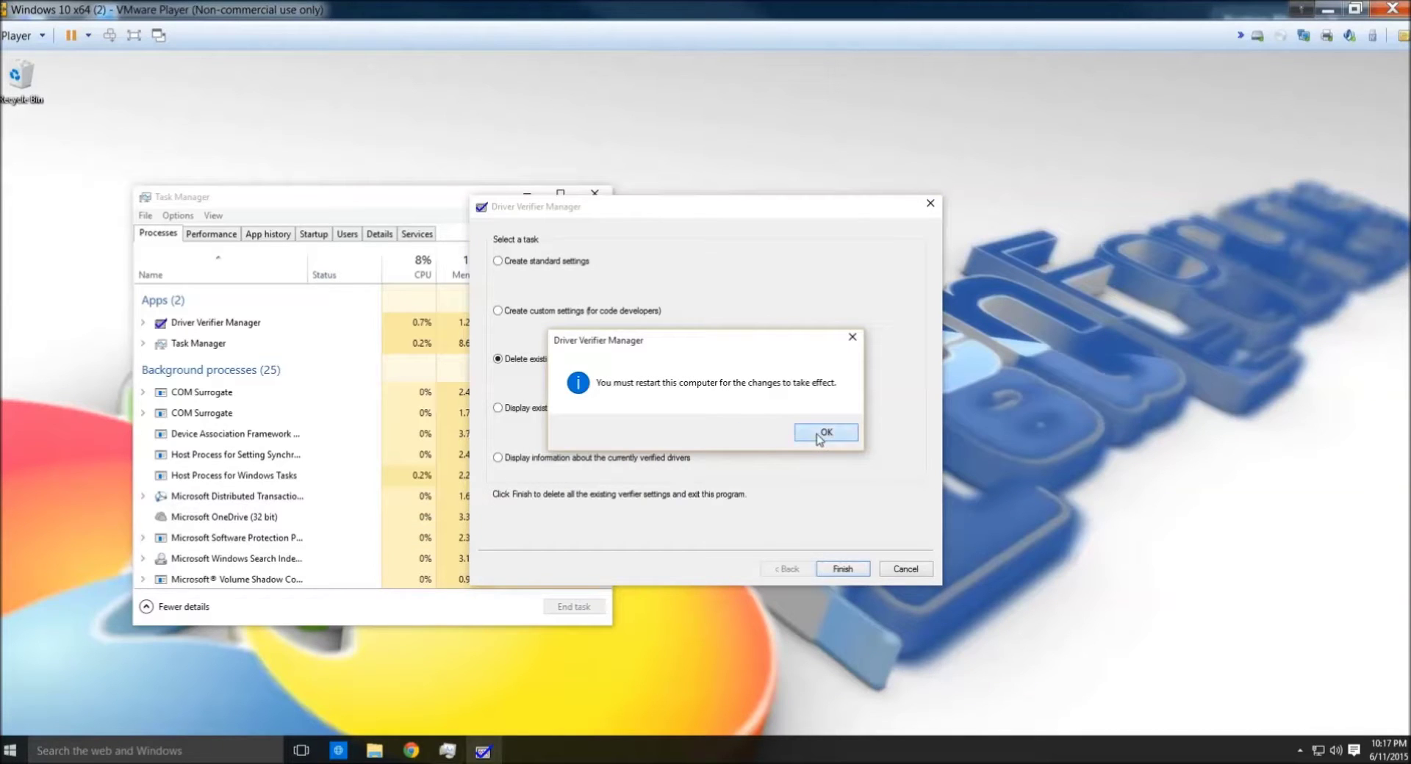